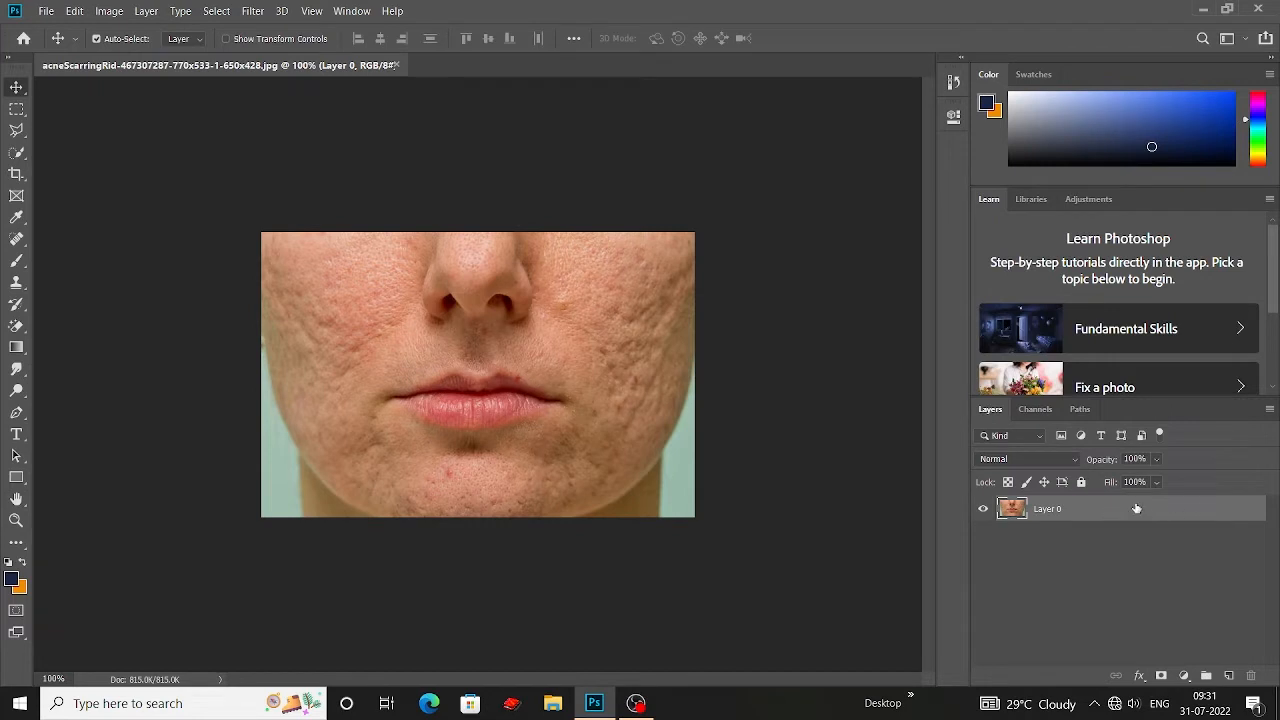
Step: Duplicate Layer 0 and set the copy's blend mode to Vivid Light
{"action": "left_click_drag", "start_coordinate": [1194, 509], "coordinate": [1231, 678]}
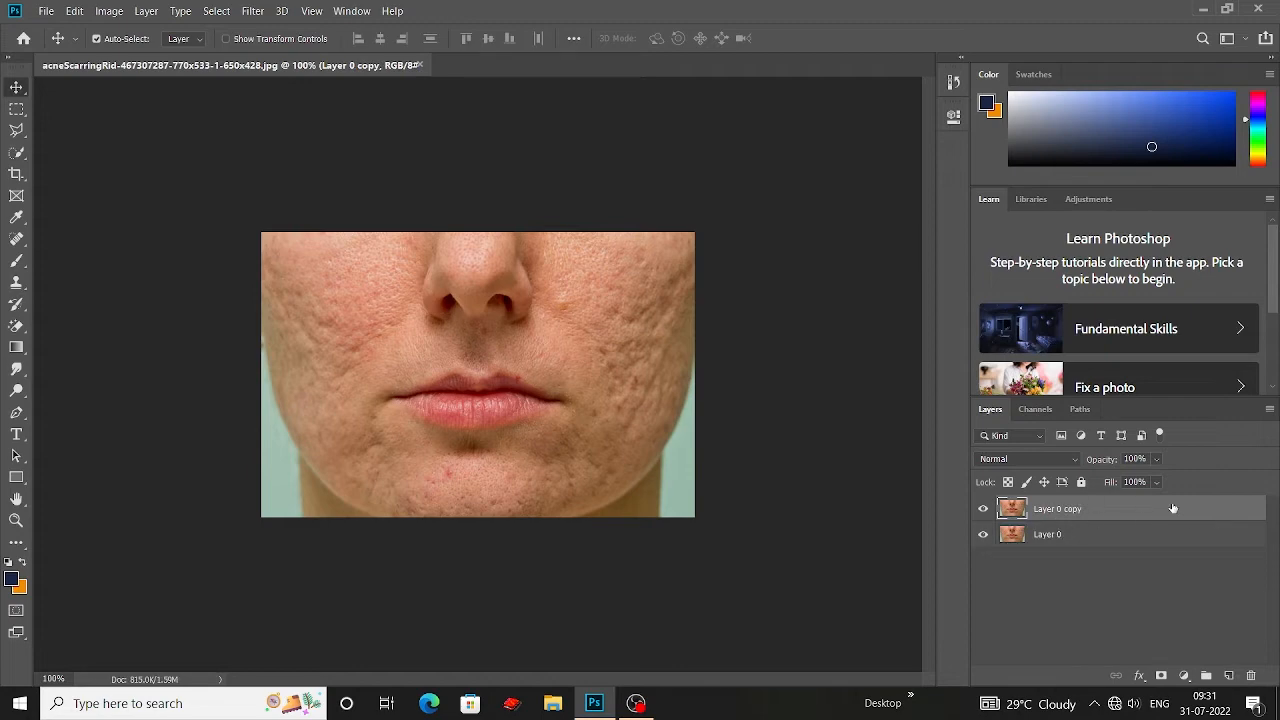
{"action": "key", "text": "ctrl+z"}
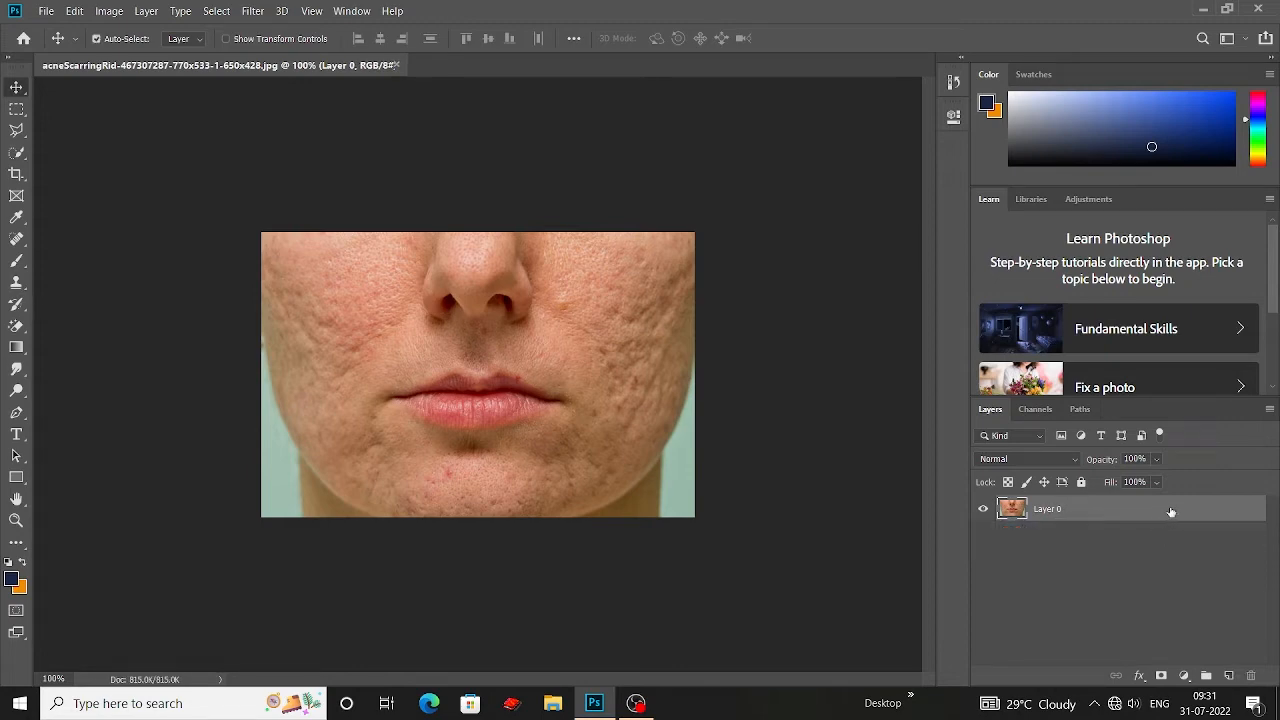
{"action": "left_click_drag", "start_coordinate": [1165, 515], "coordinate": [1230, 676]}
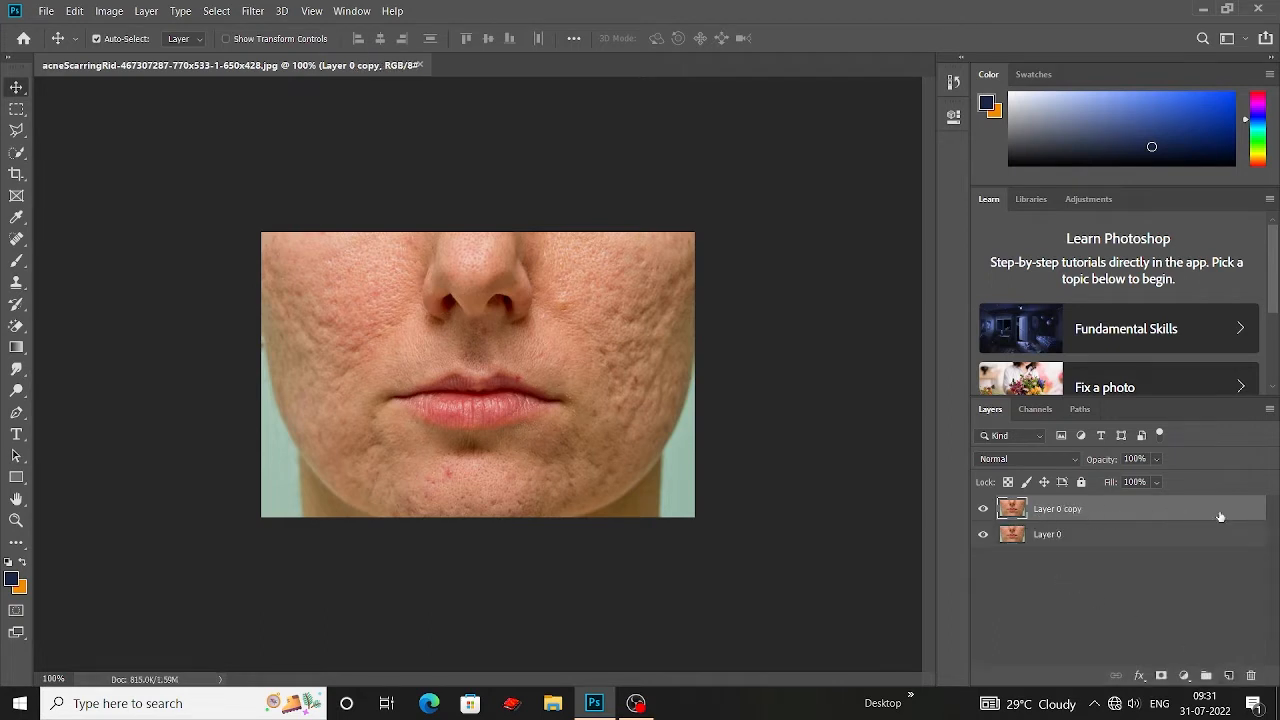
{"action": "left_click", "coordinate": [1019, 461]}
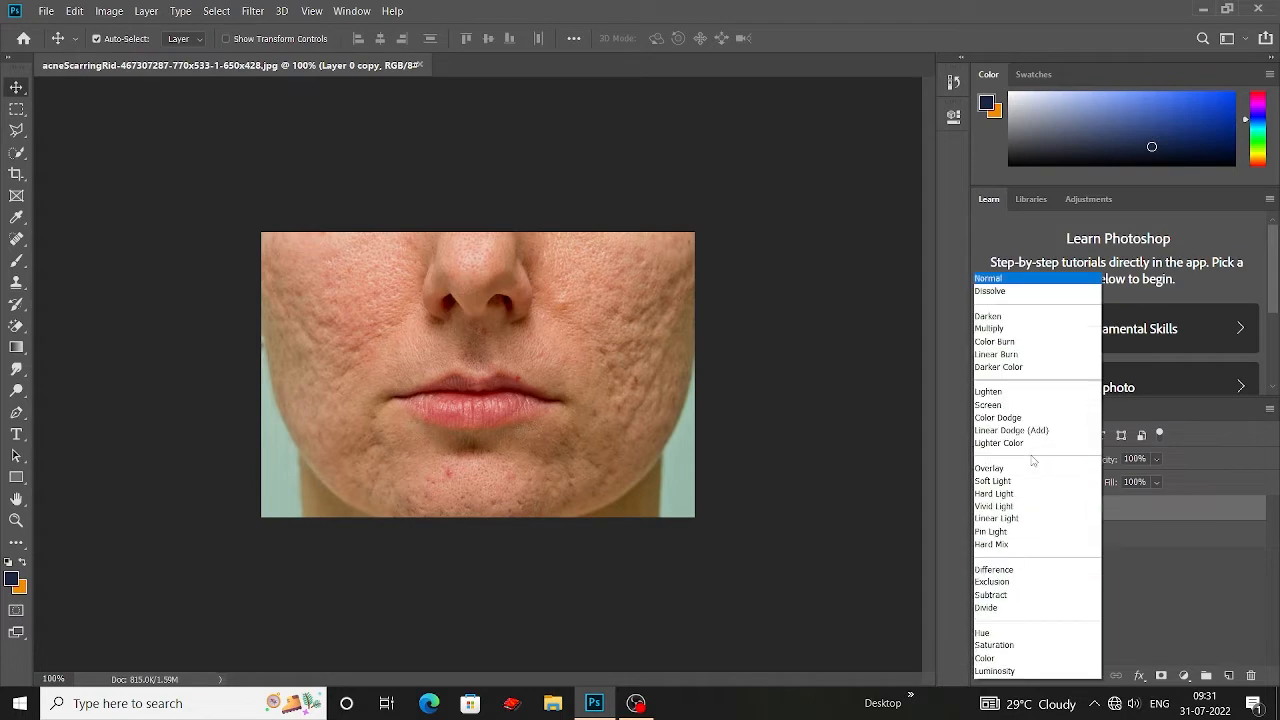
{"action": "left_click", "coordinate": [1019, 507]}
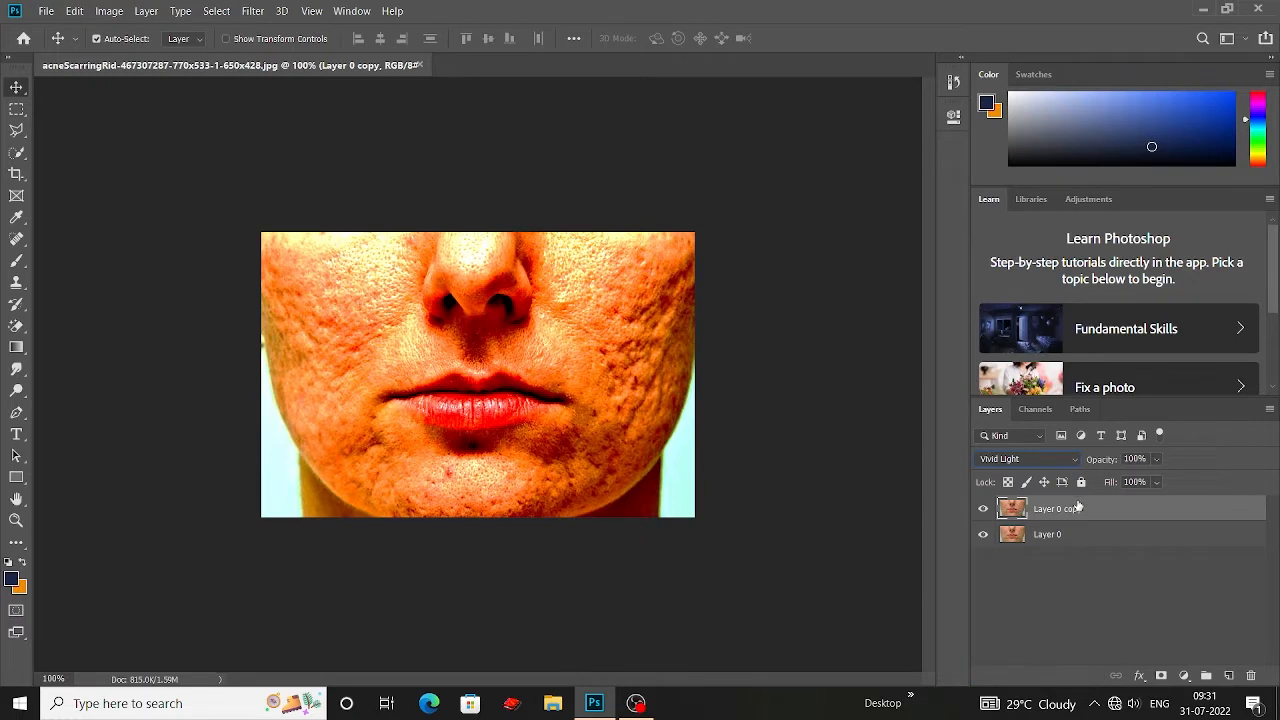
Step: Invert the colors of the Layer 0 copy
{"action": "left_click", "coordinate": [116, 12]}
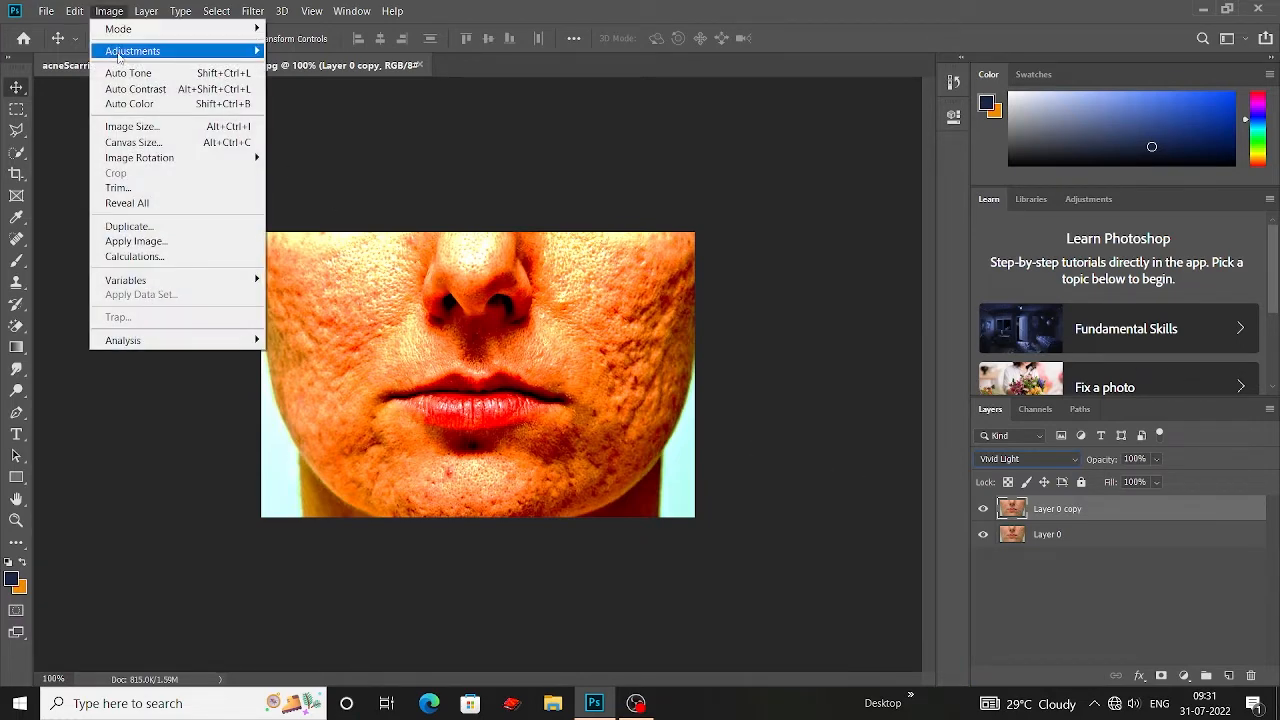
{"action": "mouse_move", "coordinate": [149, 52]}
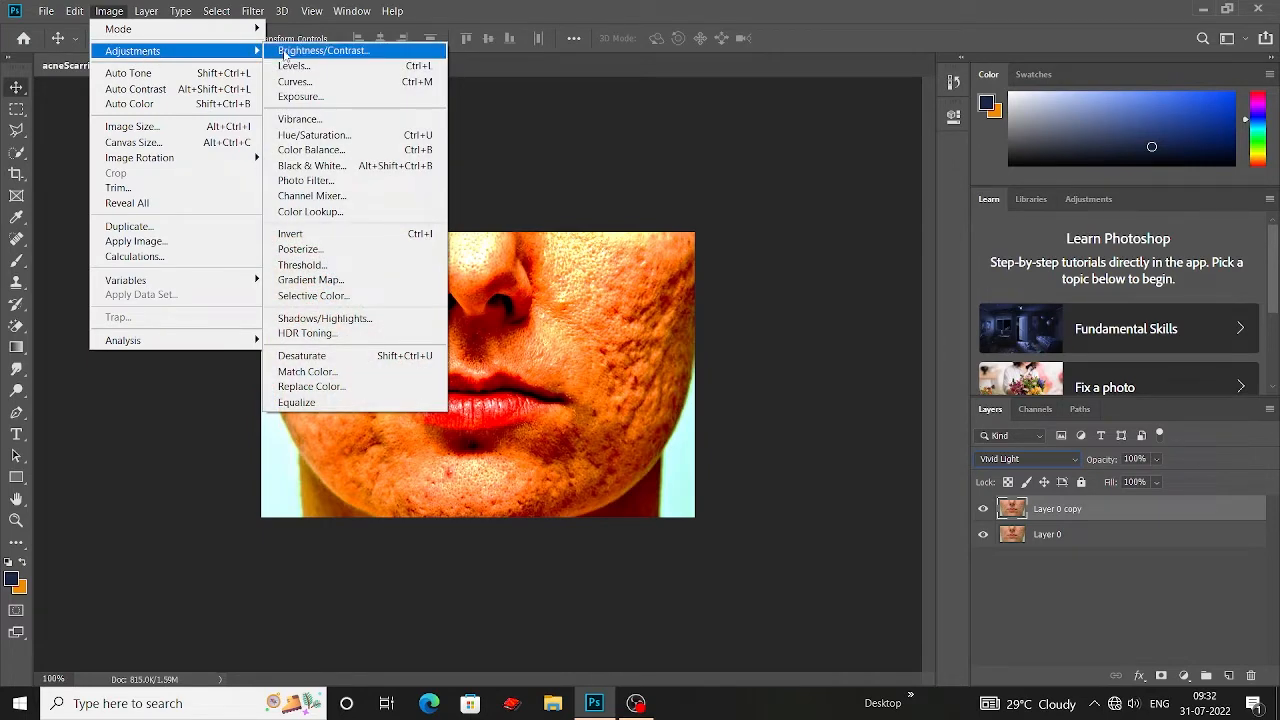
{"action": "left_click", "coordinate": [335, 238]}
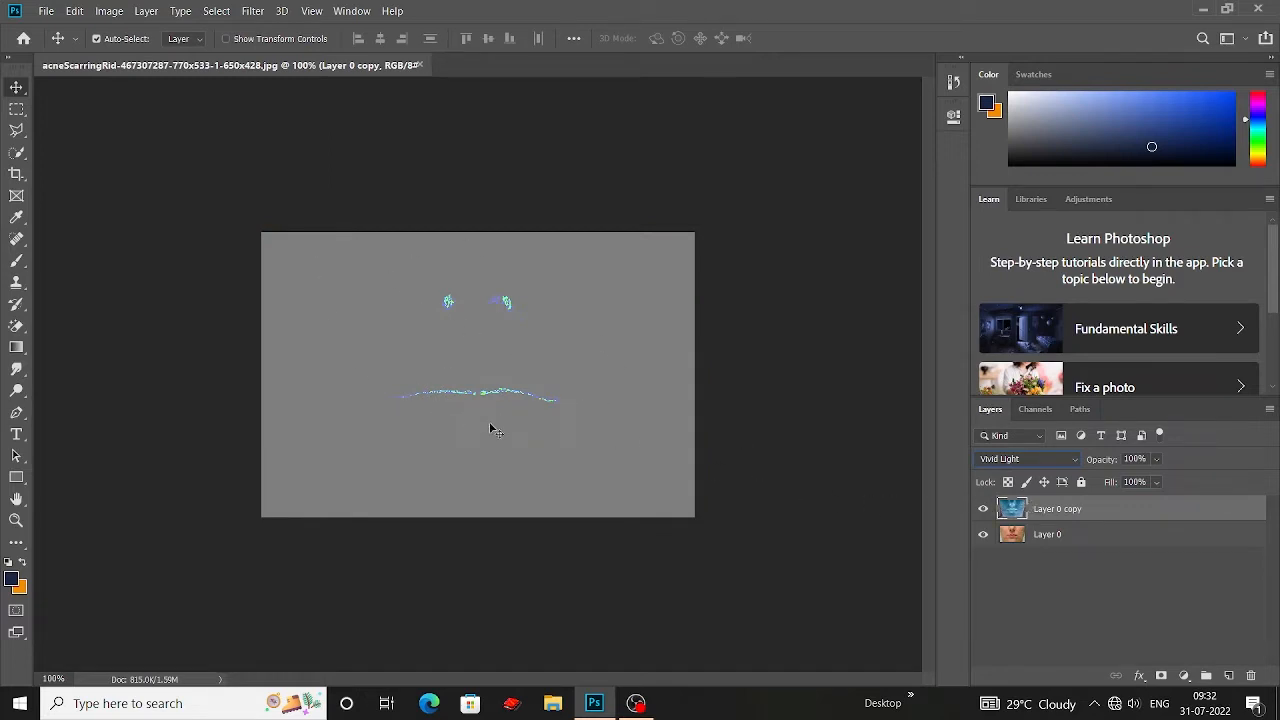
Step: Apply a High Pass filter with a radius of 30 pixels to the inverted layer copy
{"action": "left_click", "coordinate": [254, 11]}
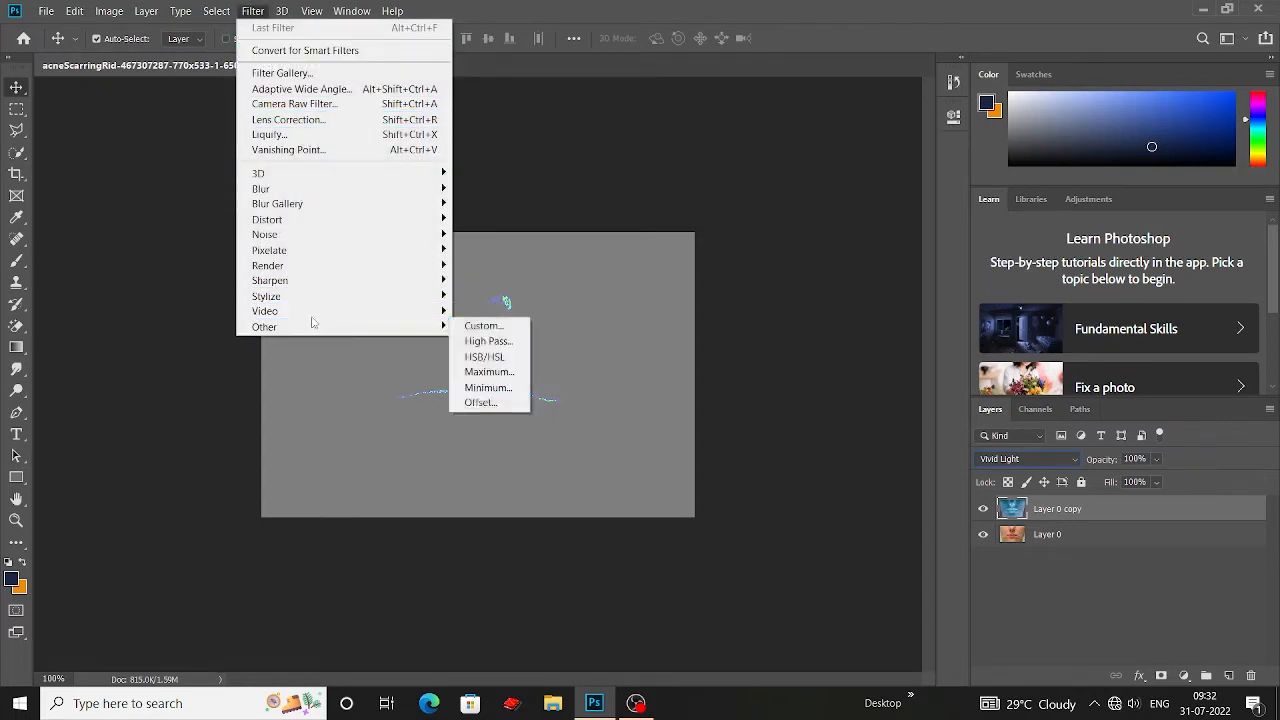
{"action": "mouse_move", "coordinate": [320, 328]}
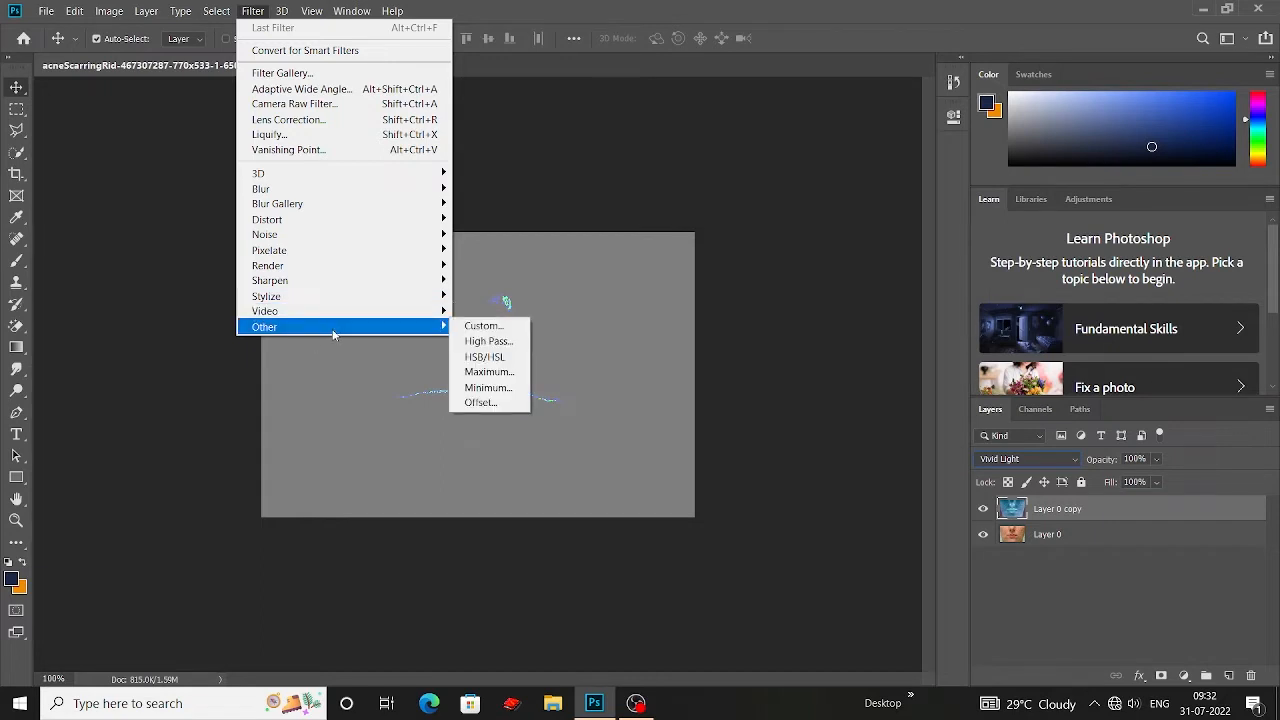
{"action": "left_click", "coordinate": [487, 341]}
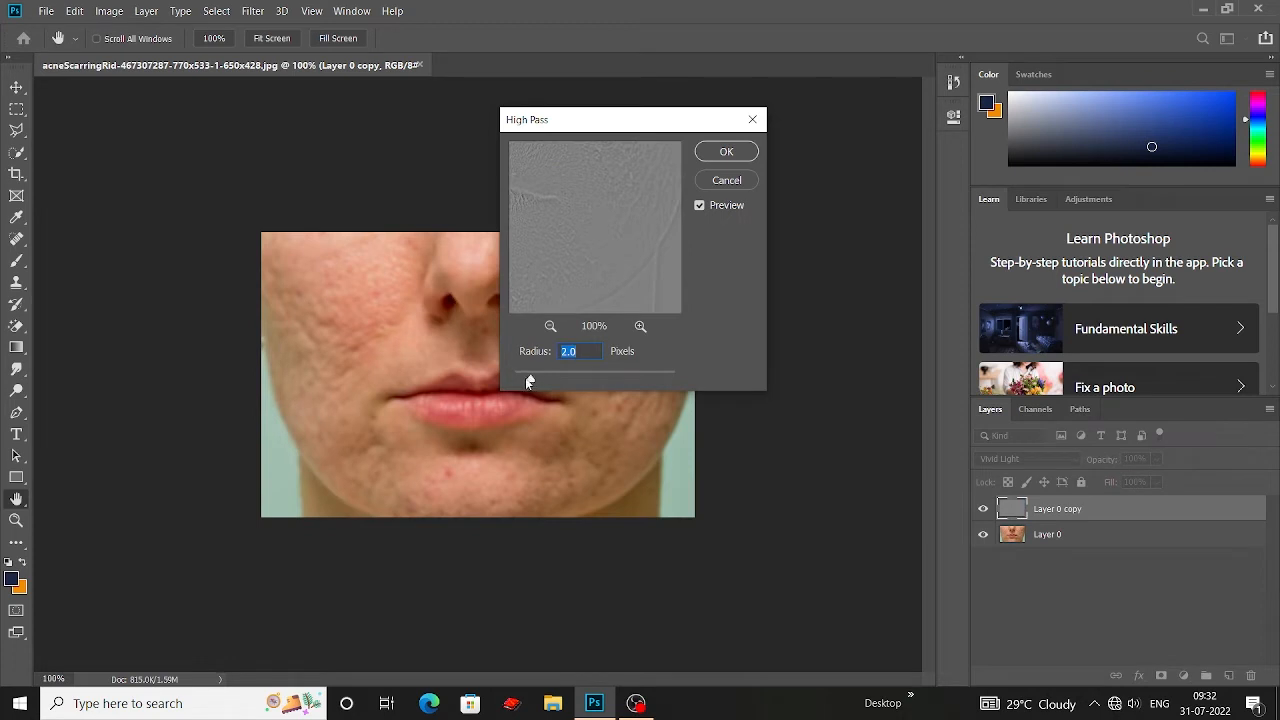
{"action": "left_click_drag", "start_coordinate": [526, 379], "coordinate": [530, 379]}
{"action": "type", "text": "30"}
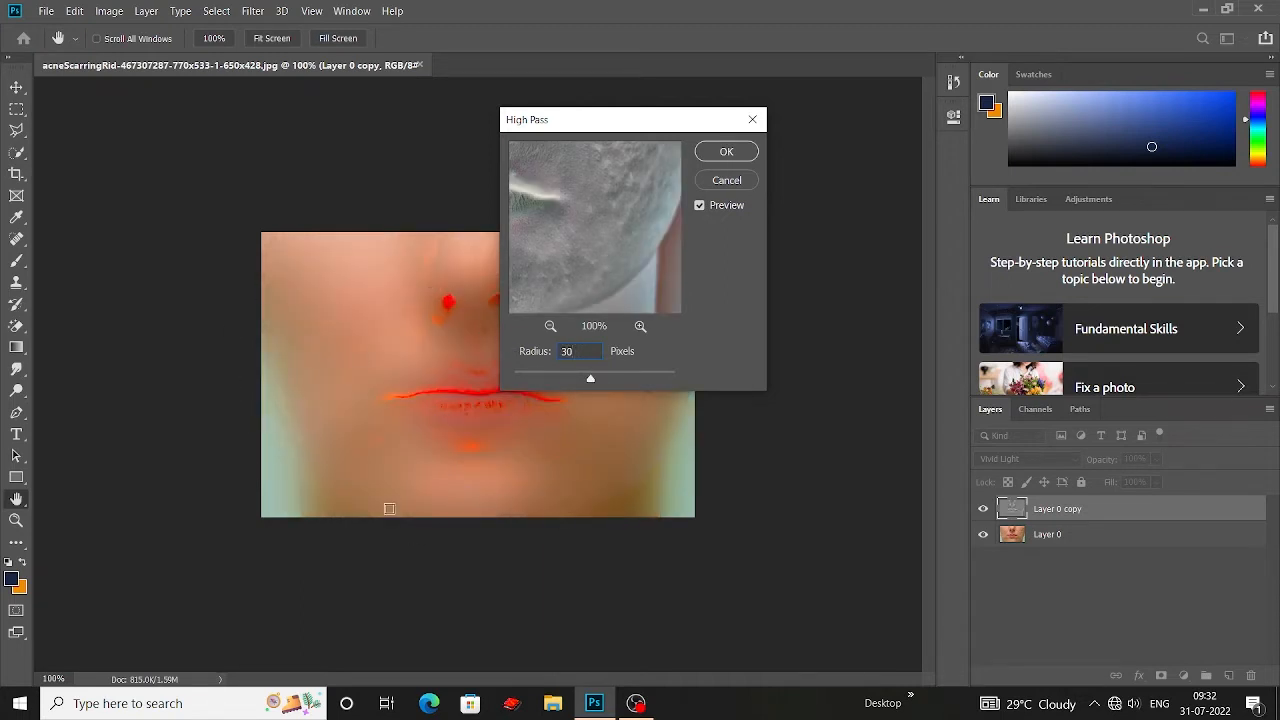
{"action": "left_click", "coordinate": [727, 154]}
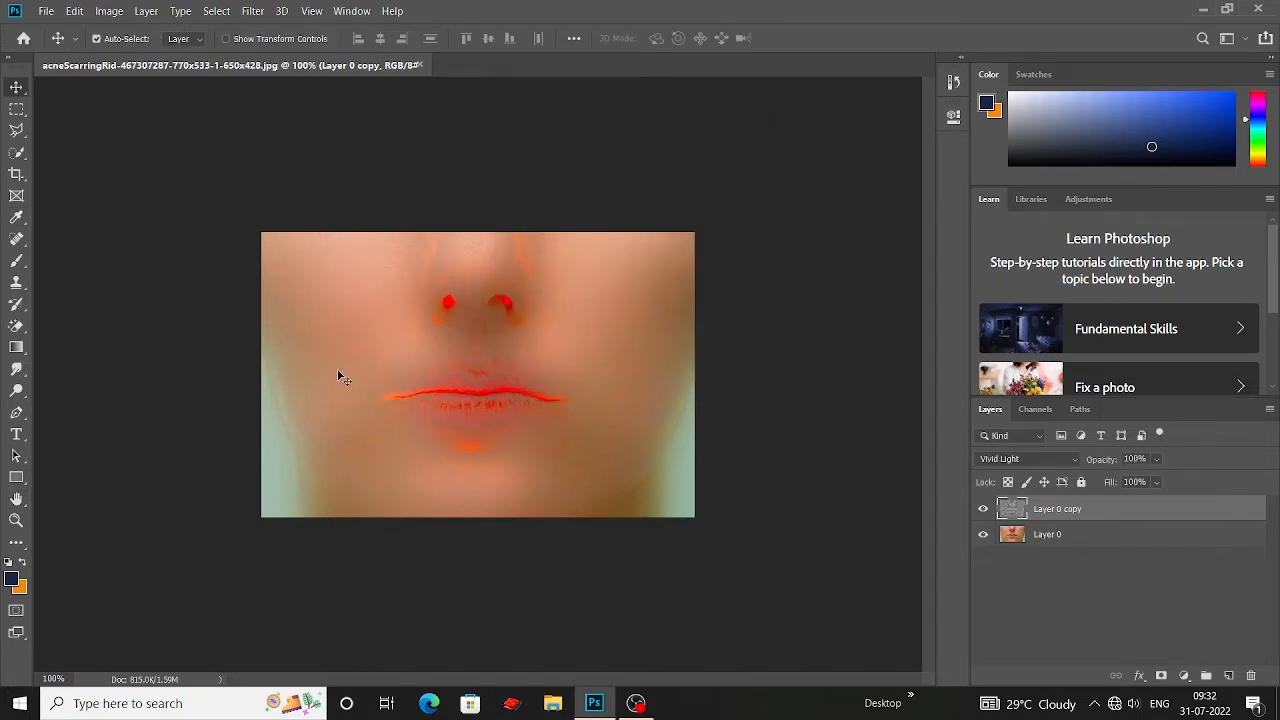
Step: Compare the image with and without the layer copy, and apply a Gaussian Blur with a 1-pixel radius to that layer
{"action": "left_click", "coordinate": [983, 510]}
{"action": "left_click", "coordinate": [983, 510]}
{"action": "left_click", "coordinate": [262, 12]}
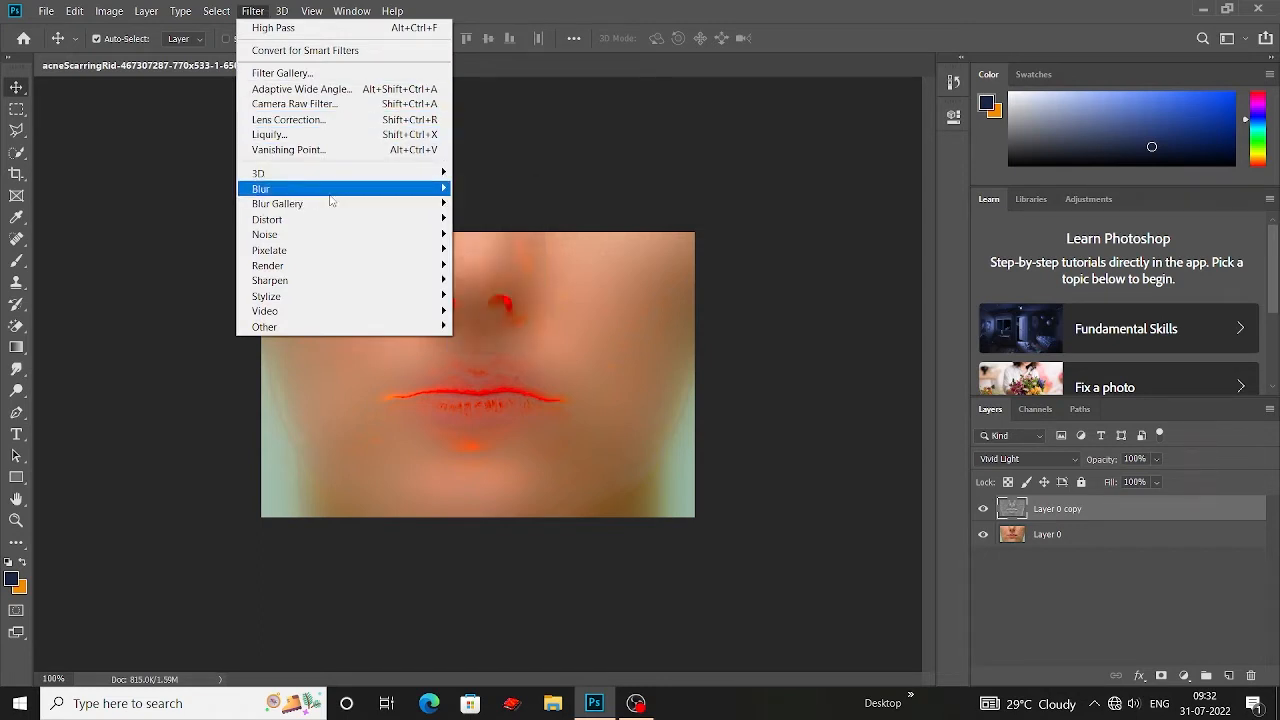
{"action": "mouse_move", "coordinate": [359, 196]}
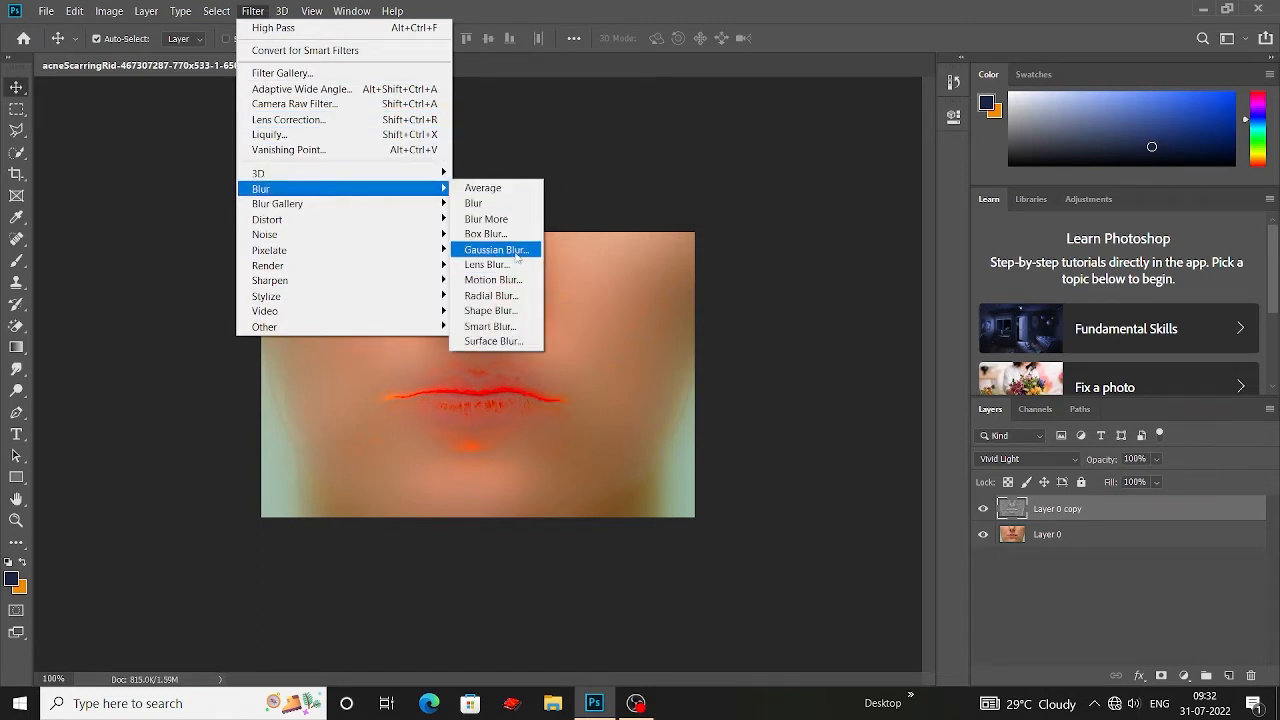
{"action": "left_click", "coordinate": [492, 249]}
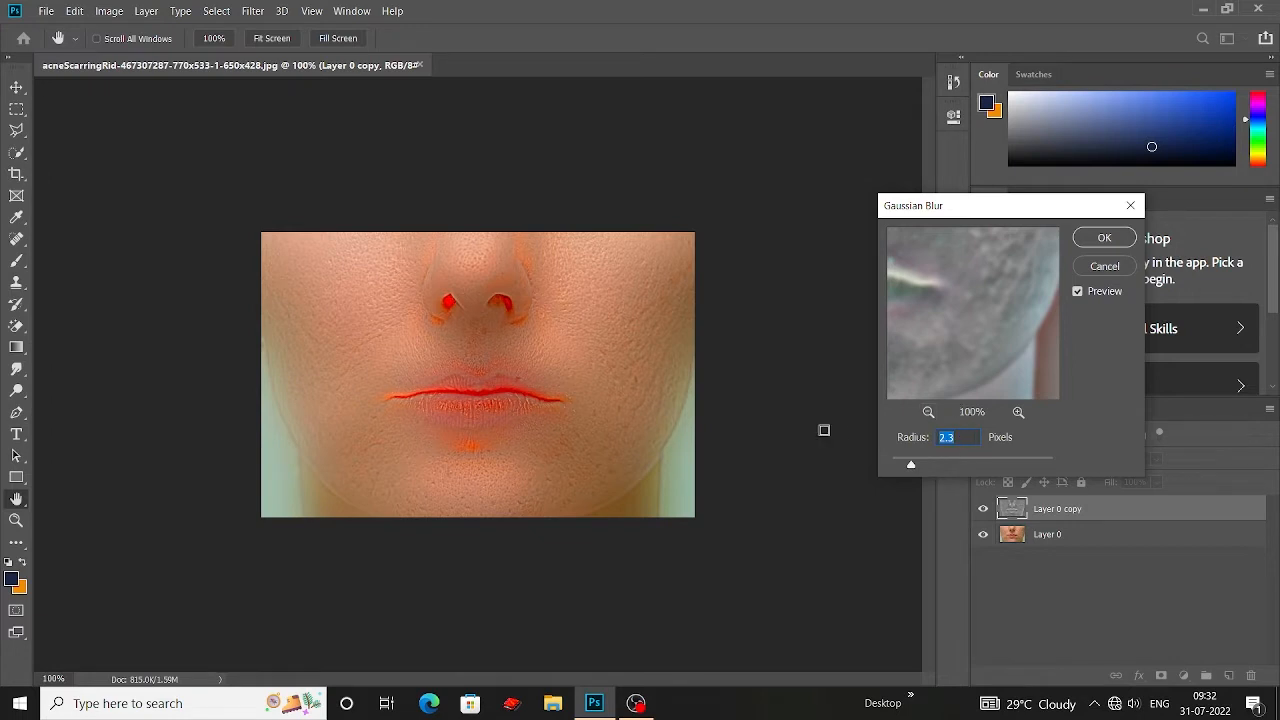
{"action": "type", "text": "1"}
{"action": "left_click", "coordinate": [1102, 239]}
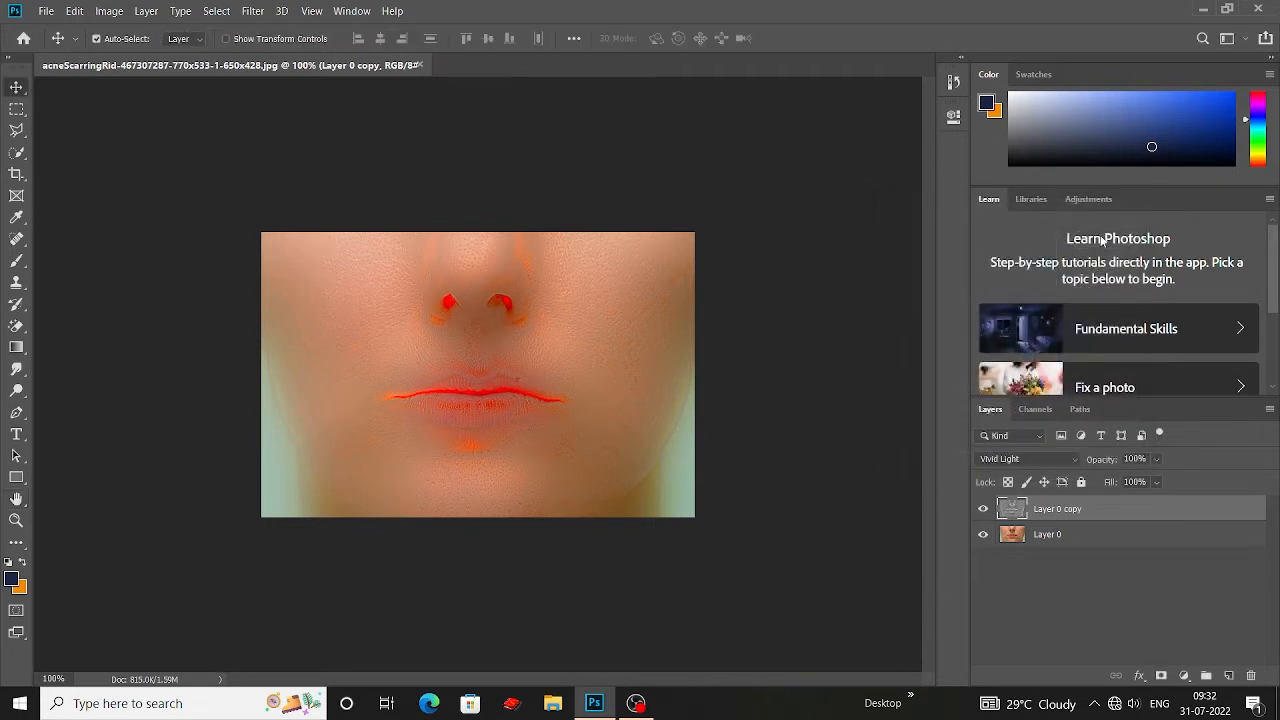
Step: Compare the blurred effect with the original by toggling Layer 0 copy, and add a white layer mask to it
{"action": "left_click", "coordinate": [983, 510]}
{"action": "left_click", "coordinate": [983, 510]}
{"action": "left_click", "coordinate": [1161, 676]}
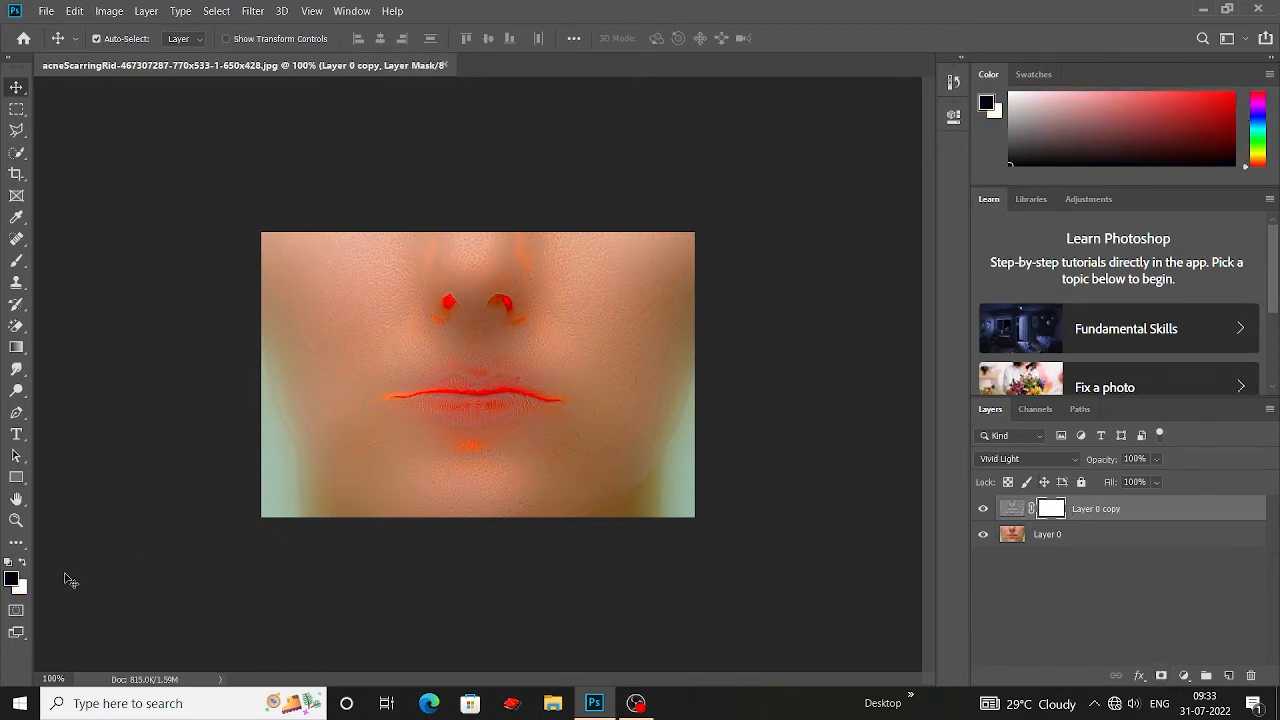
Step: Set up the Brush tool with a black foreground color and a Hard Round tip at 175 px
{"action": "left_click", "coordinate": [10, 578]}
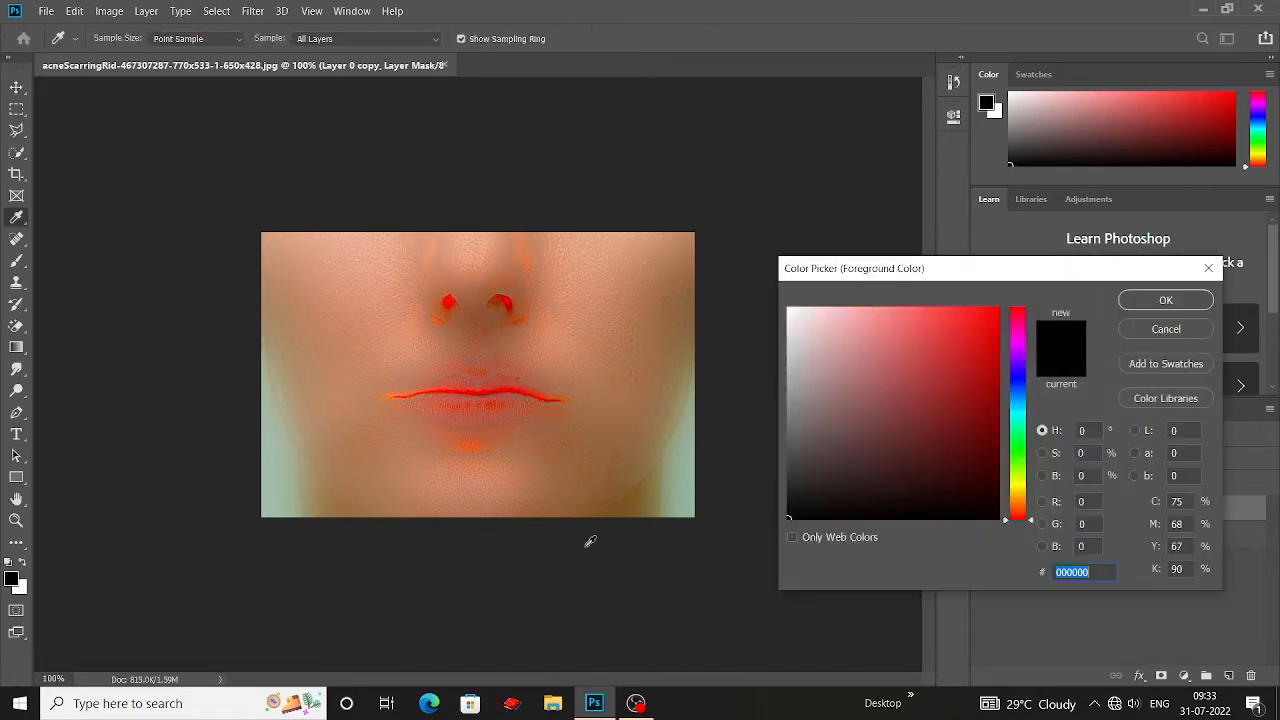
{"action": "left_click", "coordinate": [1166, 300]}
{"action": "key", "text": "v"}
{"action": "key", "text": "b"}
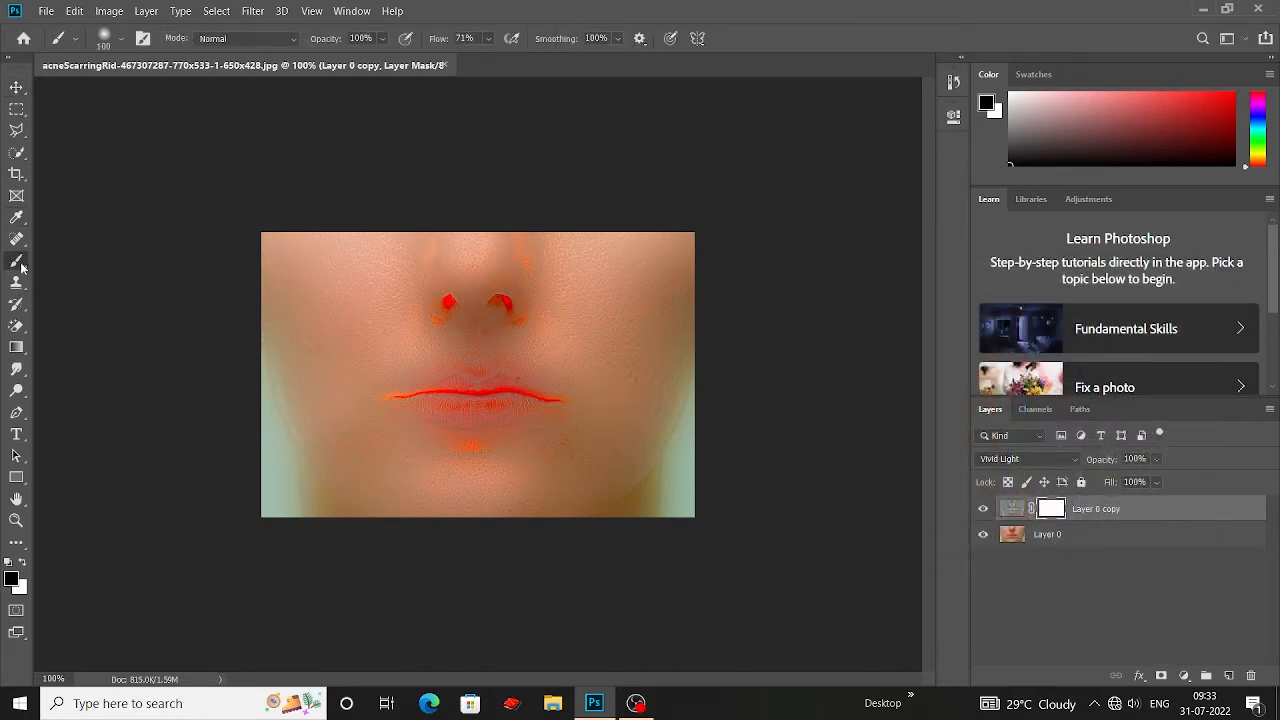
{"action": "right_click", "coordinate": [22, 266]}
{"action": "left_click", "coordinate": [140, 258]}
{"action": "left_click", "coordinate": [121, 40]}
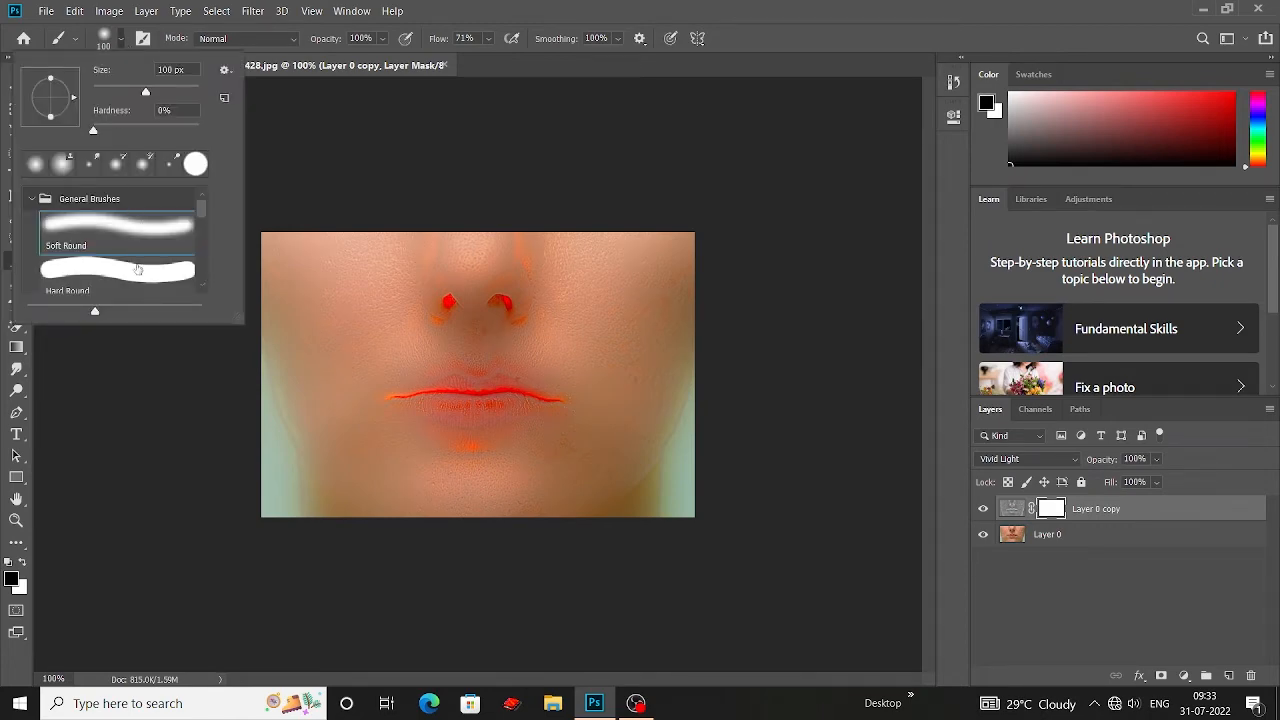
{"action": "left_click", "coordinate": [131, 277]}
{"action": "left_click", "coordinate": [340, 163]}
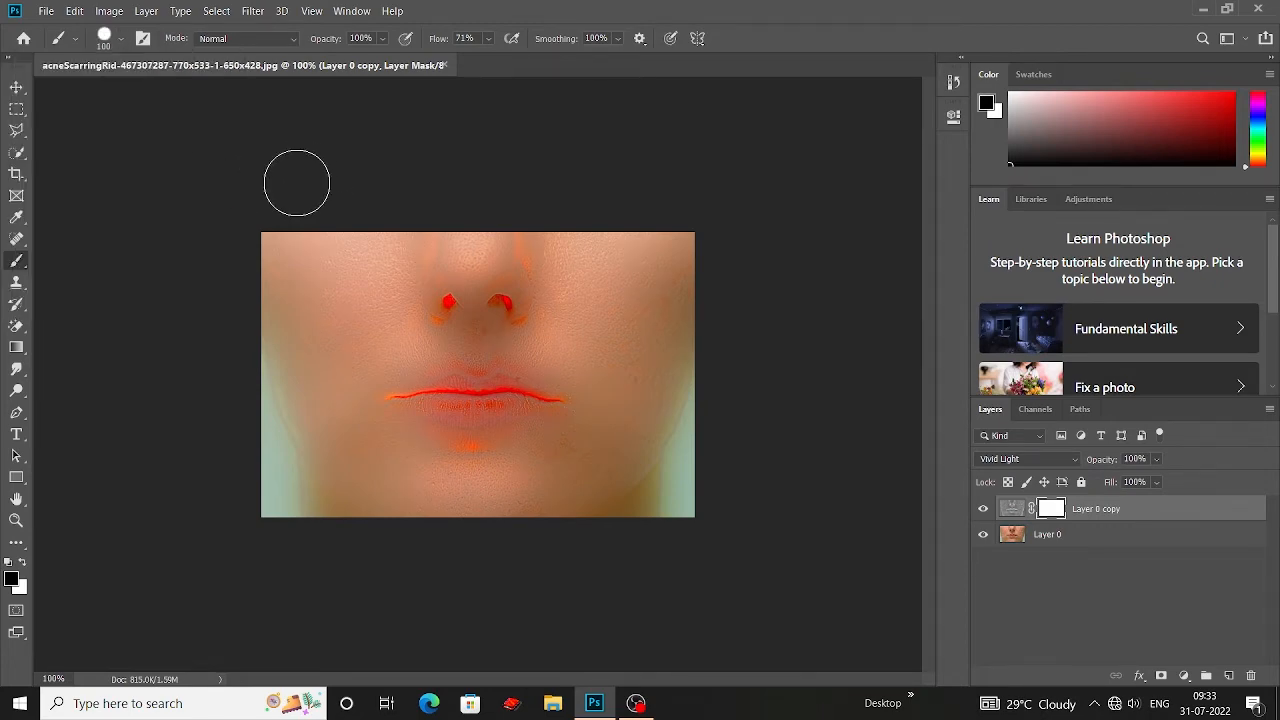
{"action": "key", "text": "bracketright"}
{"action": "key", "text": "bracketright"}
Step: Paint black over the whole image on the layer mask to hide the smoothing effect
{"action": "mouse_move", "coordinate": [119, 278]}
{"action": "left_mouse_down"}
{"action": "mouse_move", "coordinate": [370, 252]}
{"action": "mouse_move", "coordinate": [578, 258]}
{"action": "mouse_move", "coordinate": [777, 274]}
{"action": "mouse_move", "coordinate": [963, 312]}
{"action": "mouse_move", "coordinate": [122, 333]}
{"action": "mouse_move", "coordinate": [891, 434]}
{"action": "left_mouse_up"}
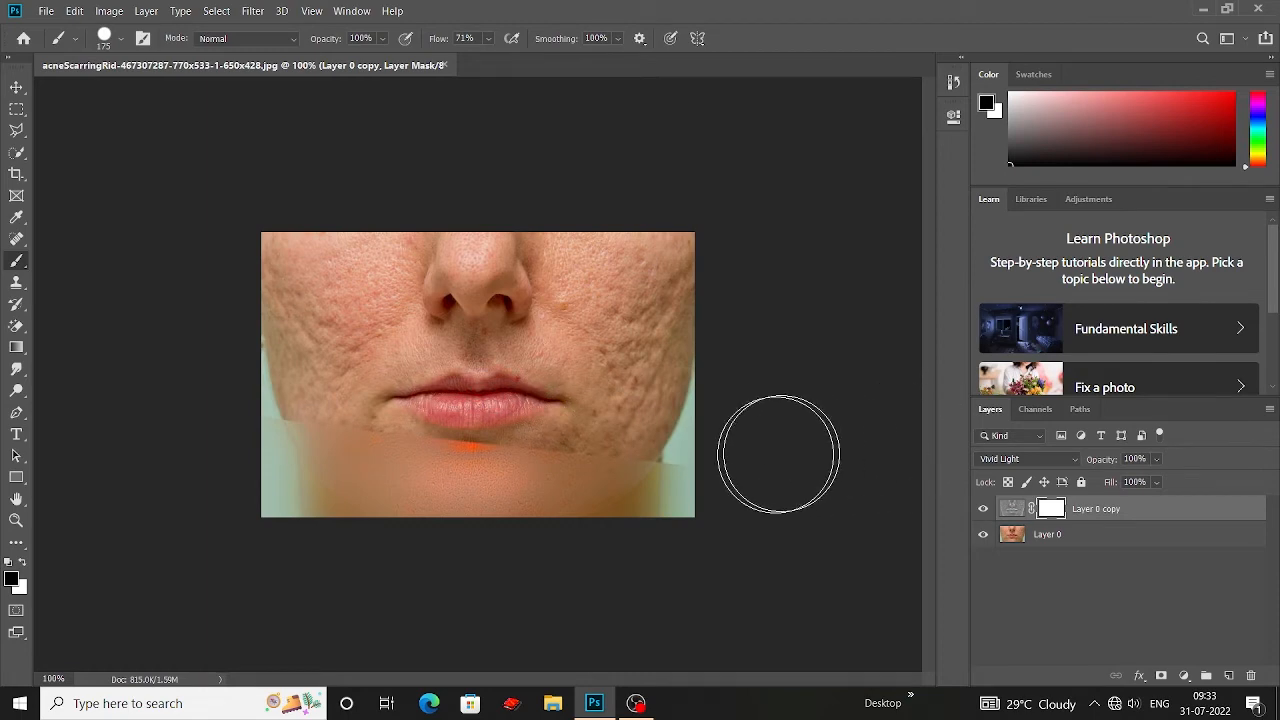
{"action": "mouse_move", "coordinate": [282, 425]}
{"action": "left_mouse_down"}
{"action": "mouse_move", "coordinate": [113, 438]}
{"action": "mouse_move", "coordinate": [352, 486]}
{"action": "mouse_move", "coordinate": [915, 532]}
{"action": "left_mouse_up"}
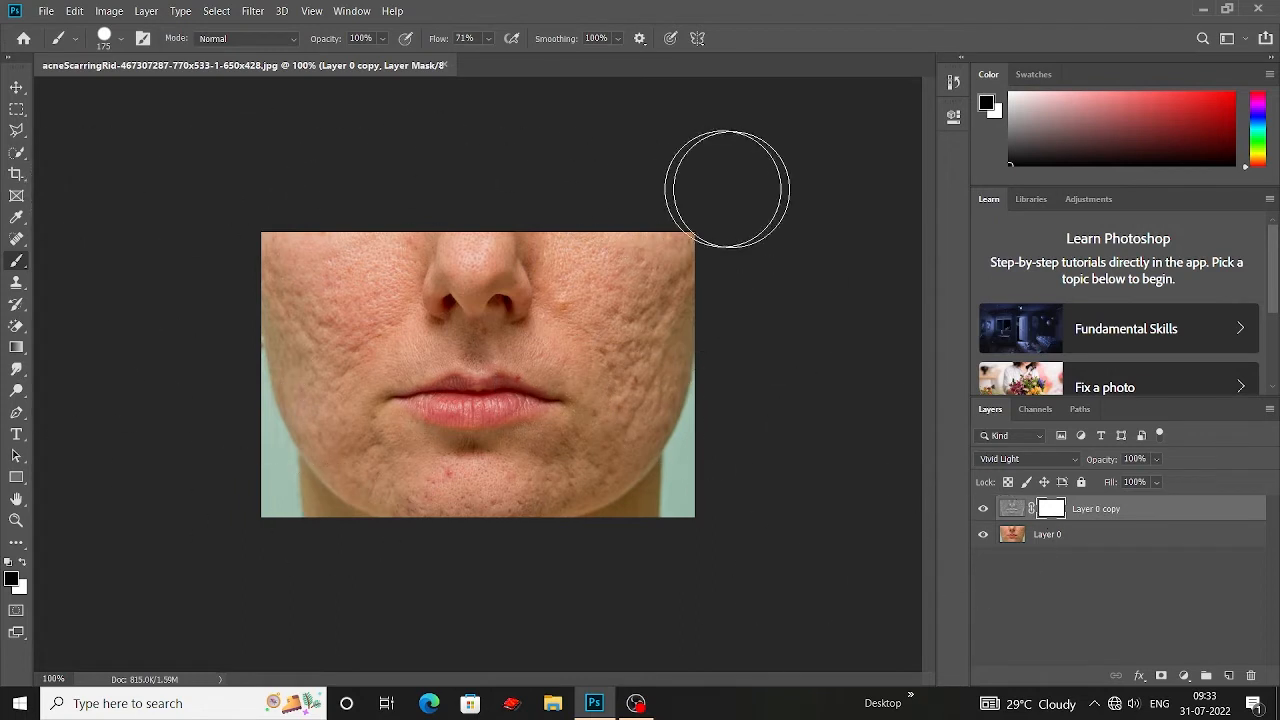
{"action": "left_click", "coordinate": [18, 87]}
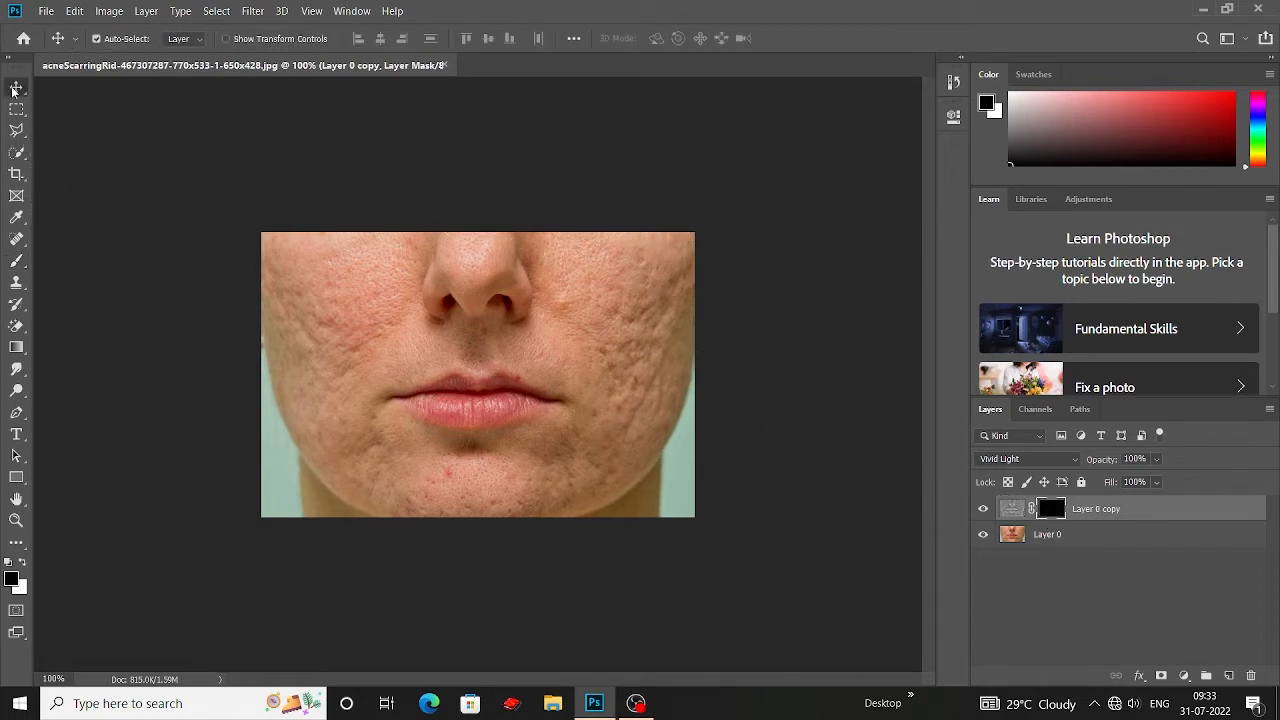
Step: Switch the foreground color to white and set the brush to a Soft Round tip at 90 px
{"action": "left_click", "coordinate": [20, 564]}
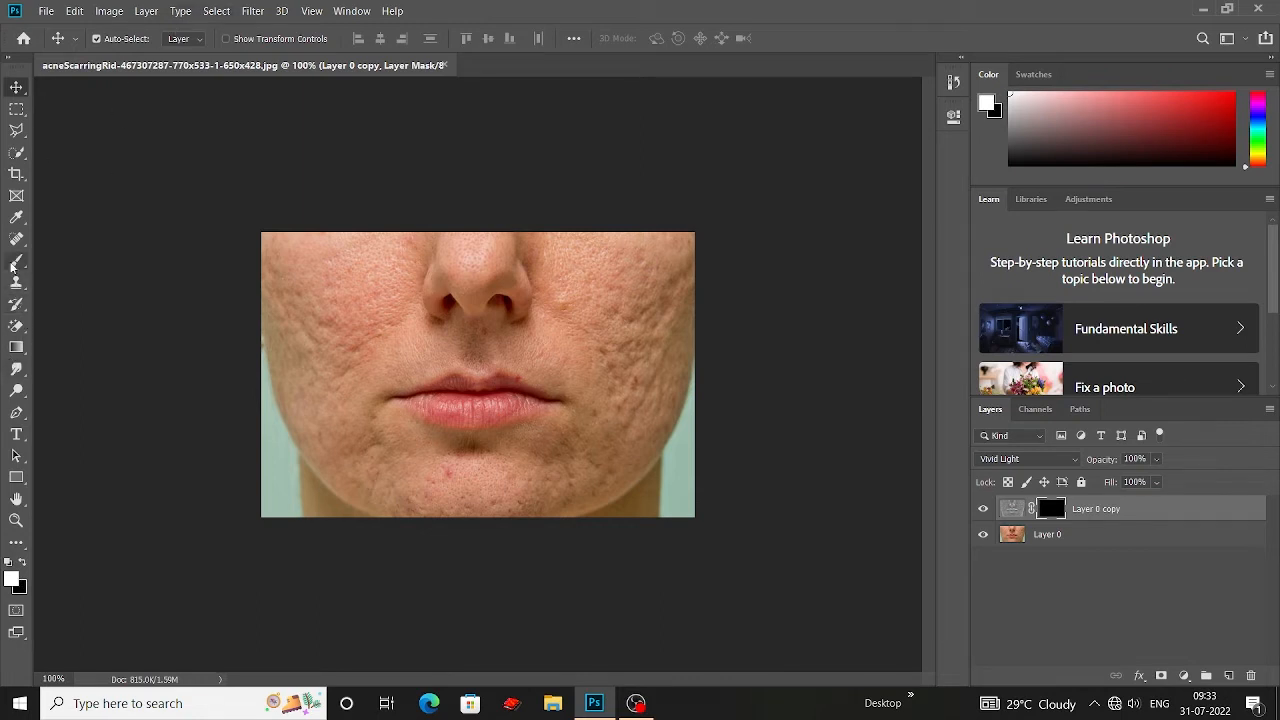
{"action": "left_click_drag", "start_coordinate": [16, 261], "coordinate": [68, 261]}
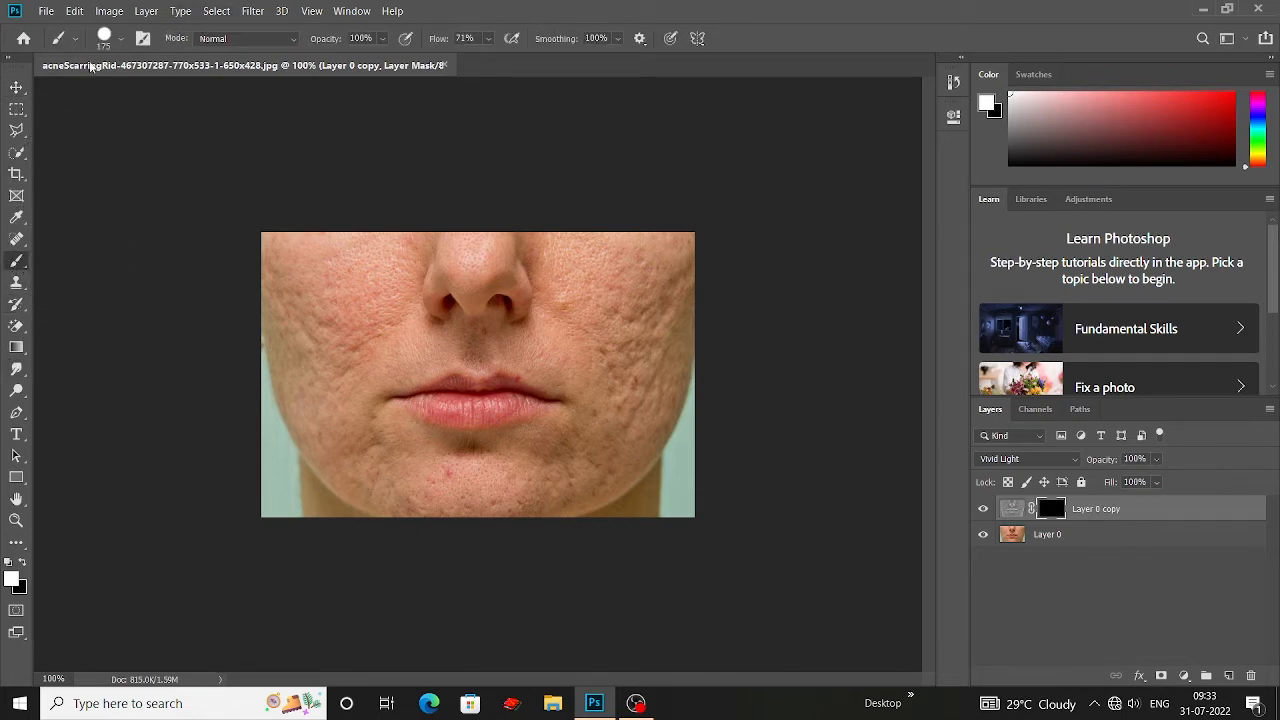
{"action": "left_click", "coordinate": [108, 38]}
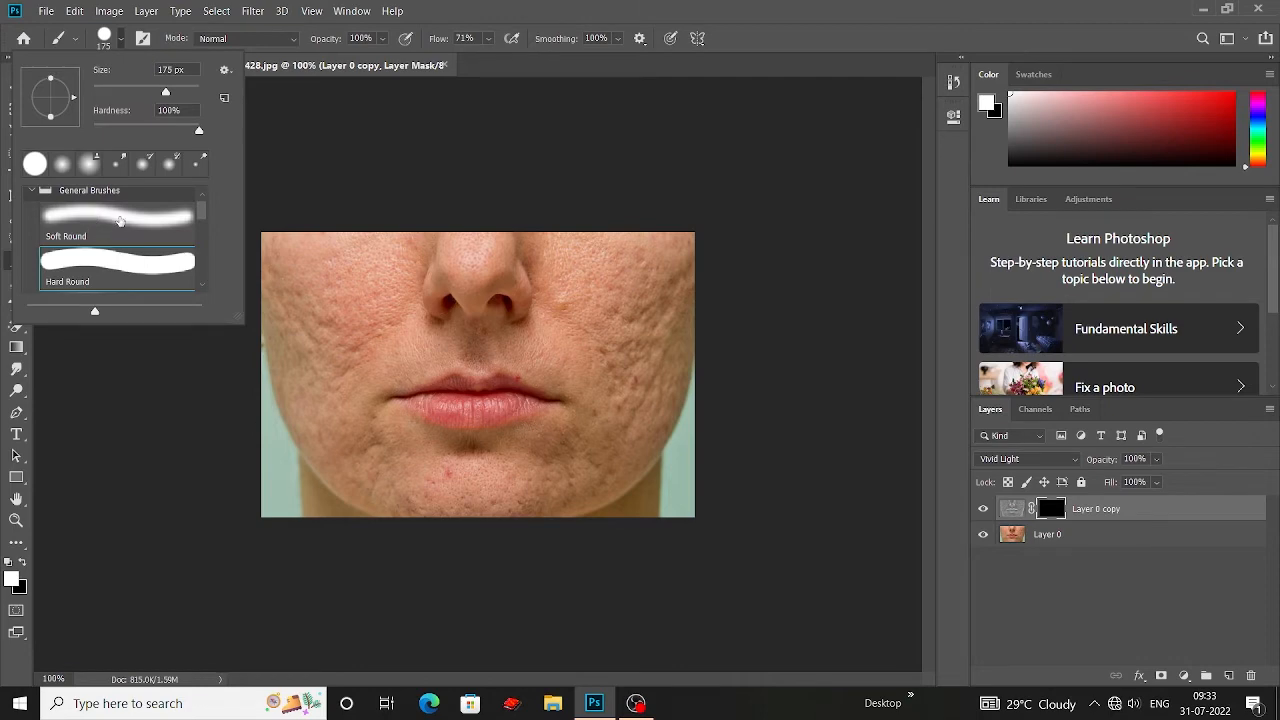
{"action": "left_click", "coordinate": [106, 220]}
{"action": "left_click", "coordinate": [433, 149]}
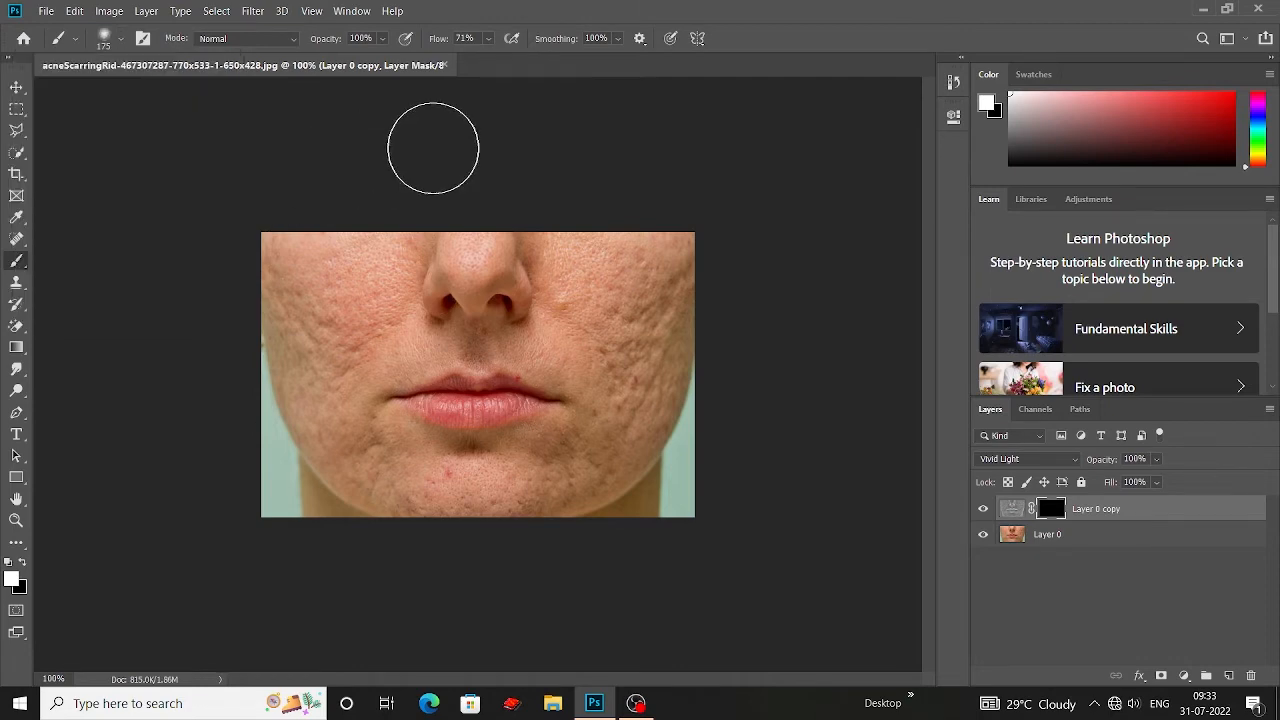
{"action": "key", "text": "bracketleft"}
{"action": "key", "text": "bracketleft"}
{"action": "key", "text": "bracketleft"}
{"action": "key", "text": "bracketleft"}
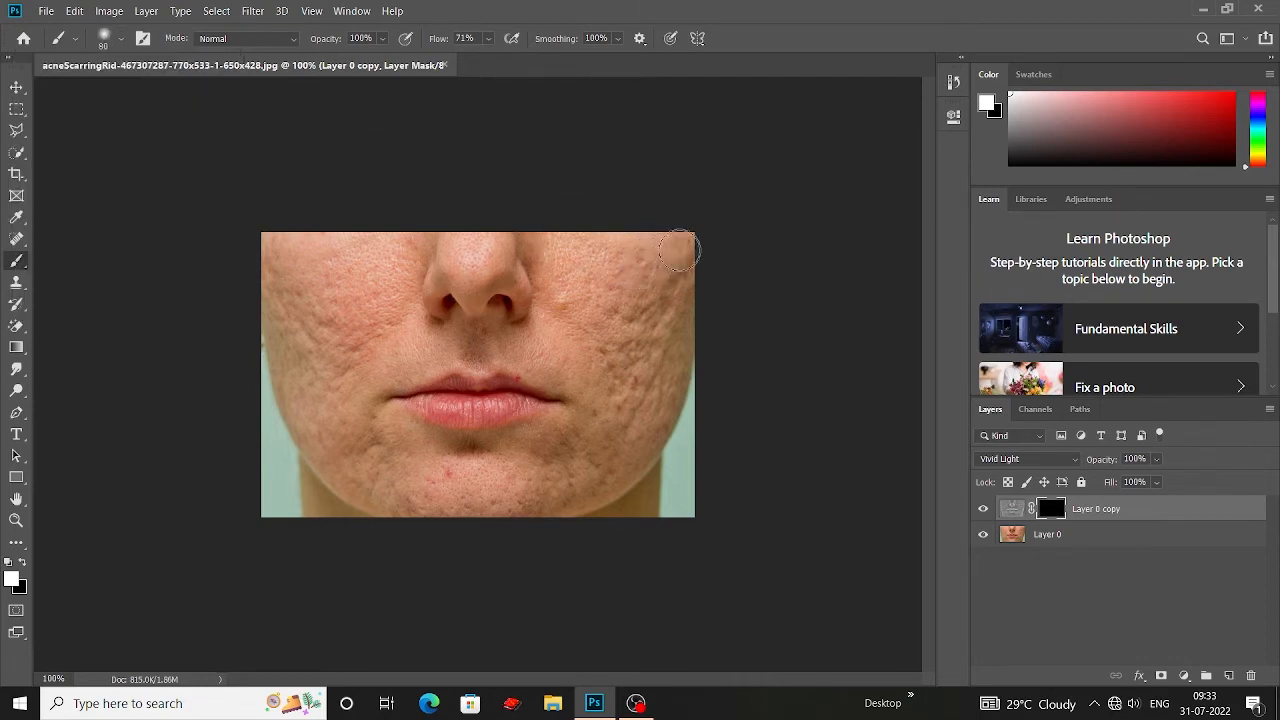
{"action": "key", "text": "bracketleft"}
{"action": "key", "text": "bracketright"}
{"action": "key", "text": "bracketright"}
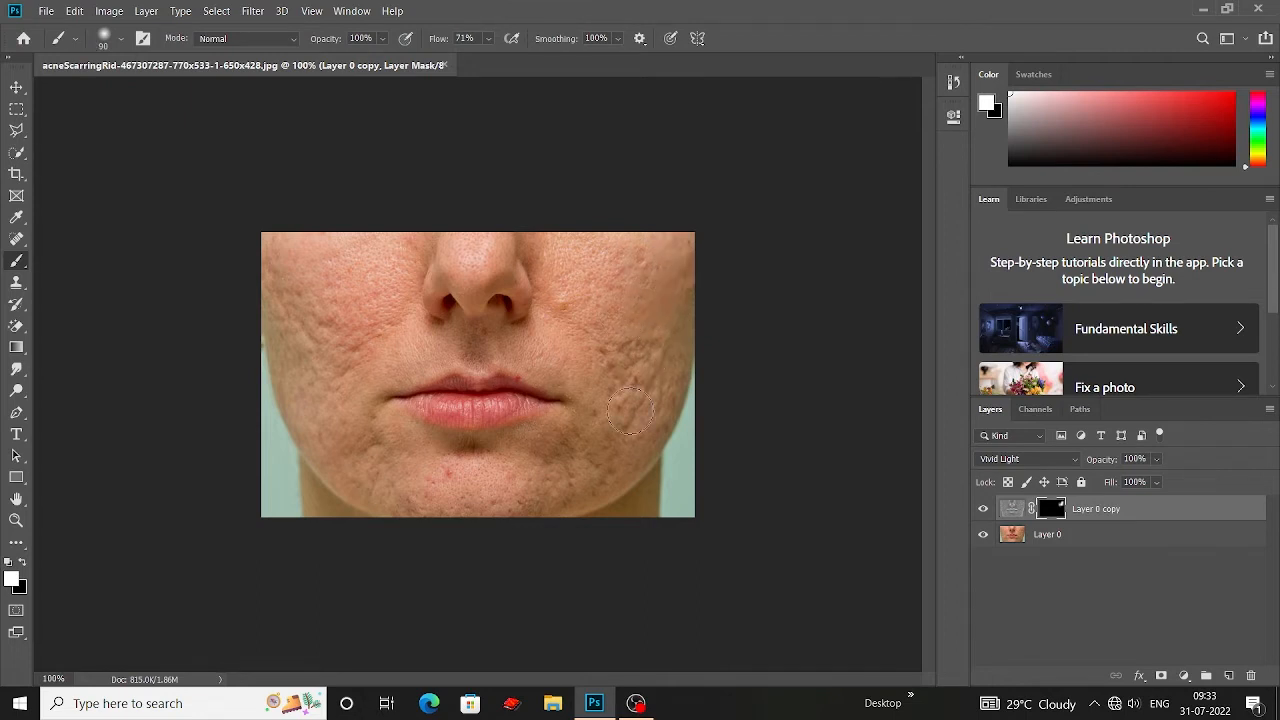
Step: Paint white on the layer mask over the scarred cheeks and chin to reveal the smoothing, avoiding the lips and nostrils
{"action": "mouse_move", "coordinate": [626, 353]}
{"action": "left_mouse_down"}
{"action": "mouse_move", "coordinate": [608, 417]}
{"action": "mouse_move", "coordinate": [618, 435]}
{"action": "mouse_move", "coordinate": [620, 405]}
{"action": "left_mouse_up"}
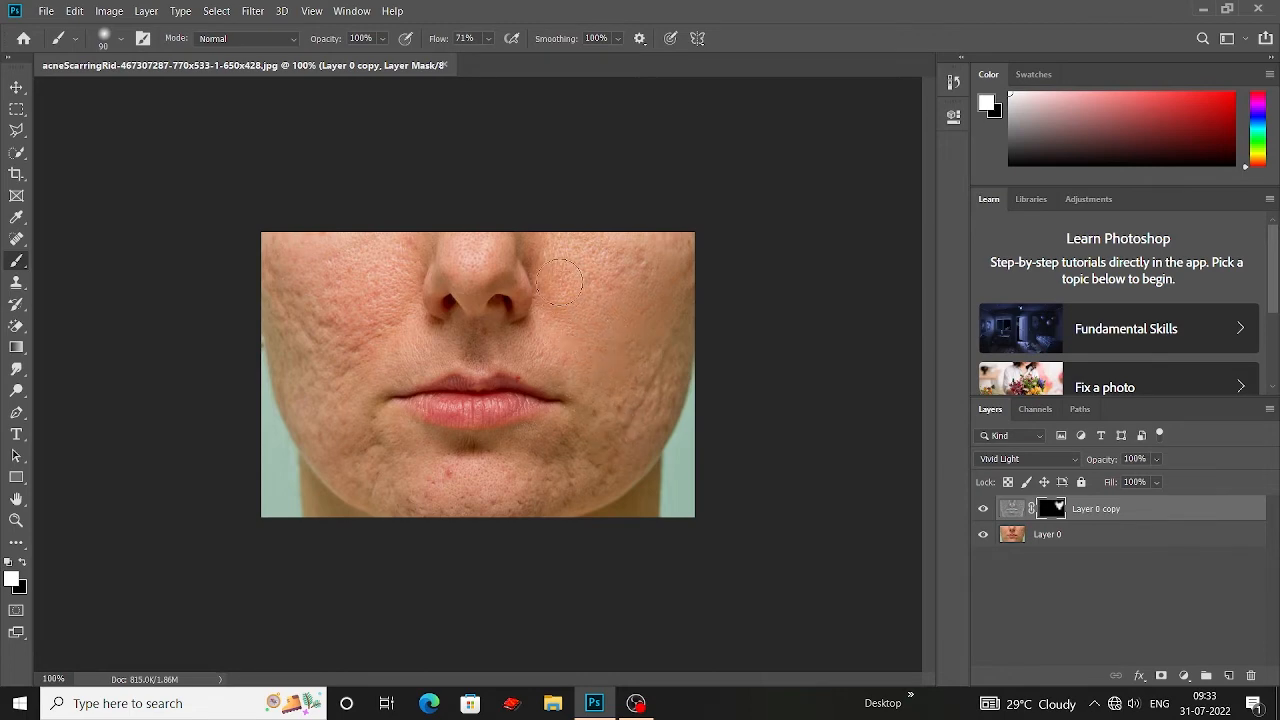
{"action": "mouse_move", "coordinate": [621, 311]}
{"action": "left_mouse_down"}
{"action": "mouse_move", "coordinate": [679, 237]}
{"action": "mouse_move", "coordinate": [655, 389]}
{"action": "mouse_move", "coordinate": [628, 439]}
{"action": "mouse_move", "coordinate": [603, 441]}
{"action": "mouse_move", "coordinate": [604, 391]}
{"action": "mouse_move", "coordinate": [577, 440]}
{"action": "mouse_move", "coordinate": [589, 462]}
{"action": "mouse_move", "coordinate": [595, 451]}
{"action": "mouse_move", "coordinate": [589, 462]}
{"action": "mouse_move", "coordinate": [611, 463]}
{"action": "mouse_move", "coordinate": [676, 367]}
{"action": "mouse_move", "coordinate": [654, 420]}
{"action": "mouse_move", "coordinate": [663, 411]}
{"action": "mouse_move", "coordinate": [640, 464]}
{"action": "mouse_move", "coordinate": [638, 411]}
{"action": "mouse_move", "coordinate": [655, 406]}
{"action": "mouse_move", "coordinate": [669, 317]}
{"action": "mouse_move", "coordinate": [670, 337]}
{"action": "mouse_move", "coordinate": [690, 300]}
{"action": "mouse_move", "coordinate": [606, 449]}
{"action": "mouse_move", "coordinate": [600, 513]}
{"action": "mouse_move", "coordinate": [629, 485]}
{"action": "mouse_move", "coordinate": [636, 469]}
{"action": "mouse_move", "coordinate": [585, 535]}
{"action": "mouse_move", "coordinate": [568, 496]}
{"action": "mouse_move", "coordinate": [425, 505]}
{"action": "mouse_move", "coordinate": [514, 502]}
{"action": "mouse_move", "coordinate": [419, 492]}
{"action": "mouse_move", "coordinate": [477, 485]}
{"action": "mouse_move", "coordinate": [430, 496]}
{"action": "mouse_move", "coordinate": [445, 489]}
{"action": "mouse_move", "coordinate": [417, 482]}
{"action": "mouse_move", "coordinate": [427, 518]}
{"action": "mouse_move", "coordinate": [538, 469]}
{"action": "mouse_move", "coordinate": [566, 432]}
{"action": "mouse_move", "coordinate": [520, 447]}
{"action": "mouse_move", "coordinate": [555, 475]}
{"action": "mouse_move", "coordinate": [579, 474]}
{"action": "mouse_move", "coordinate": [541, 481]}
{"action": "left_mouse_up"}
{"action": "key", "text": "space"}
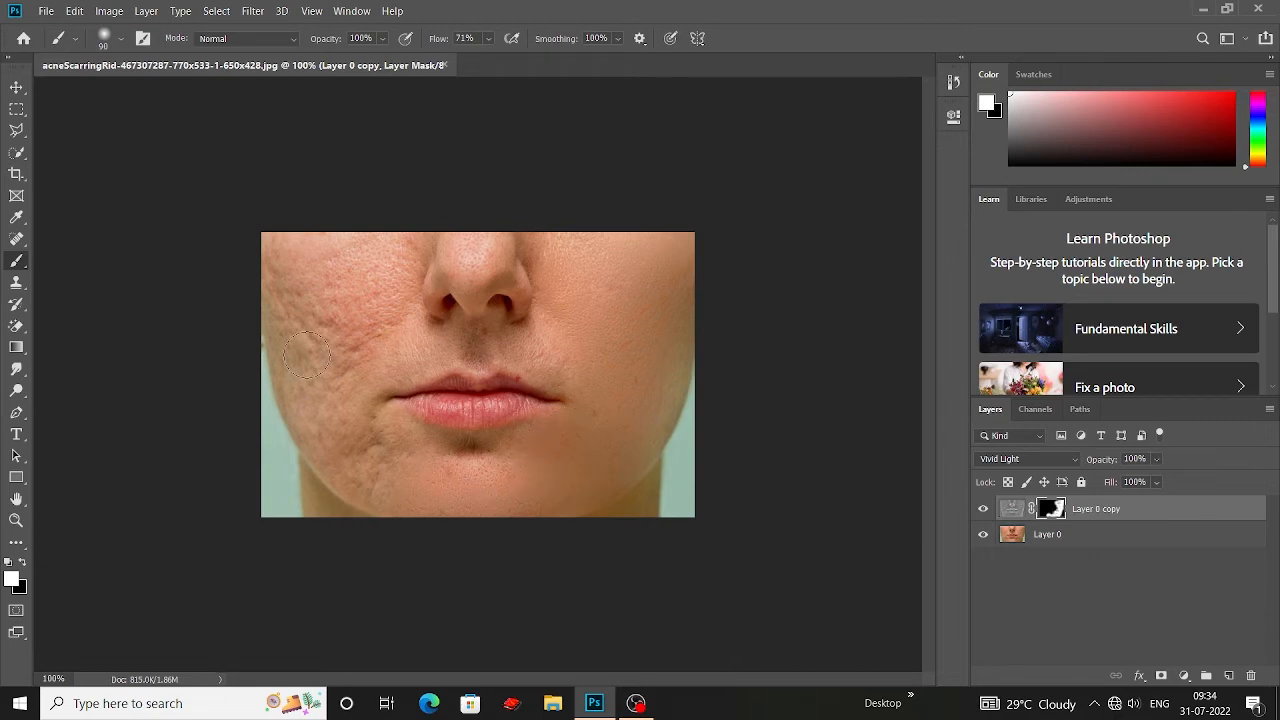
{"action": "mouse_move", "coordinate": [320, 345]}
{"action": "left_mouse_down"}
{"action": "mouse_move", "coordinate": [357, 320]}
{"action": "mouse_move", "coordinate": [369, 331]}
{"action": "mouse_move", "coordinate": [345, 372]}
{"action": "mouse_move", "coordinate": [375, 496]}
{"action": "mouse_move", "coordinate": [354, 452]}
{"action": "mouse_move", "coordinate": [370, 440]}
{"action": "mouse_move", "coordinate": [379, 453]}
{"action": "mouse_move", "coordinate": [349, 463]}
{"action": "mouse_move", "coordinate": [376, 494]}
{"action": "mouse_move", "coordinate": [329, 454]}
{"action": "mouse_move", "coordinate": [302, 362]}
{"action": "left_mouse_up"}
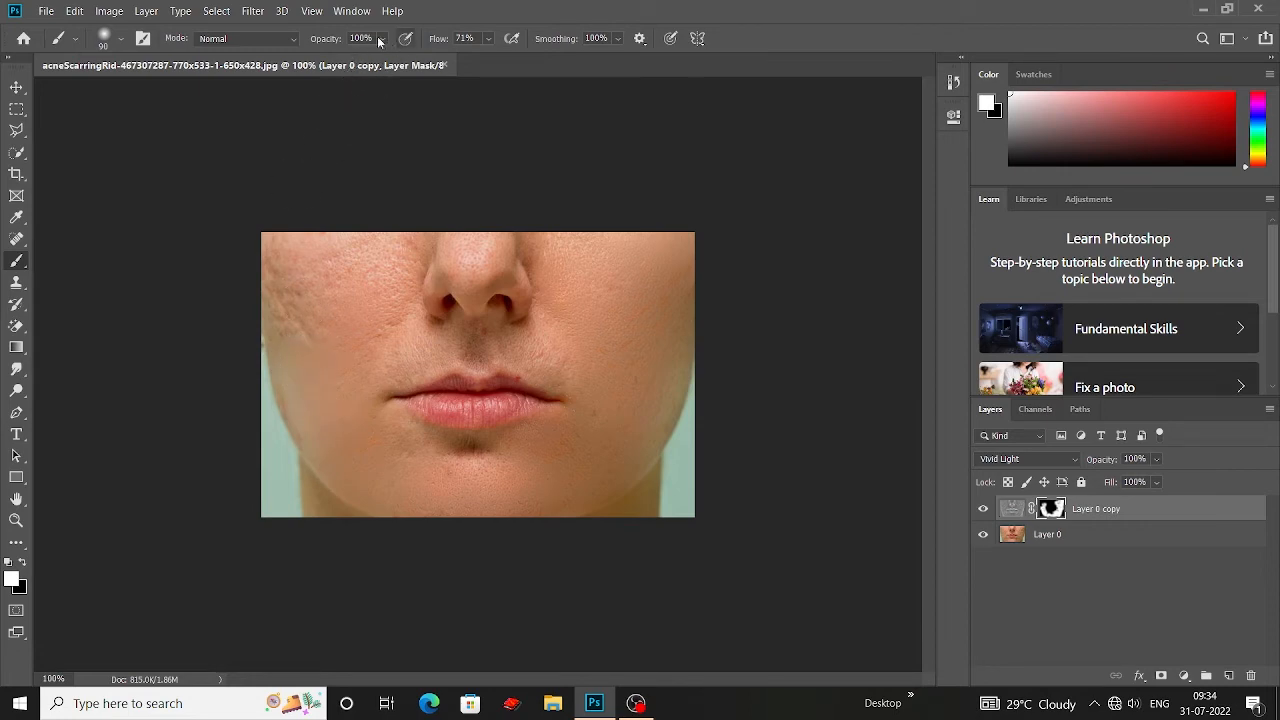
Step: Set the brush flow to 100%
{"action": "left_click", "coordinate": [488, 41]}
{"action": "left_click_drag", "start_coordinate": [514, 63], "coordinate": [557, 71]}
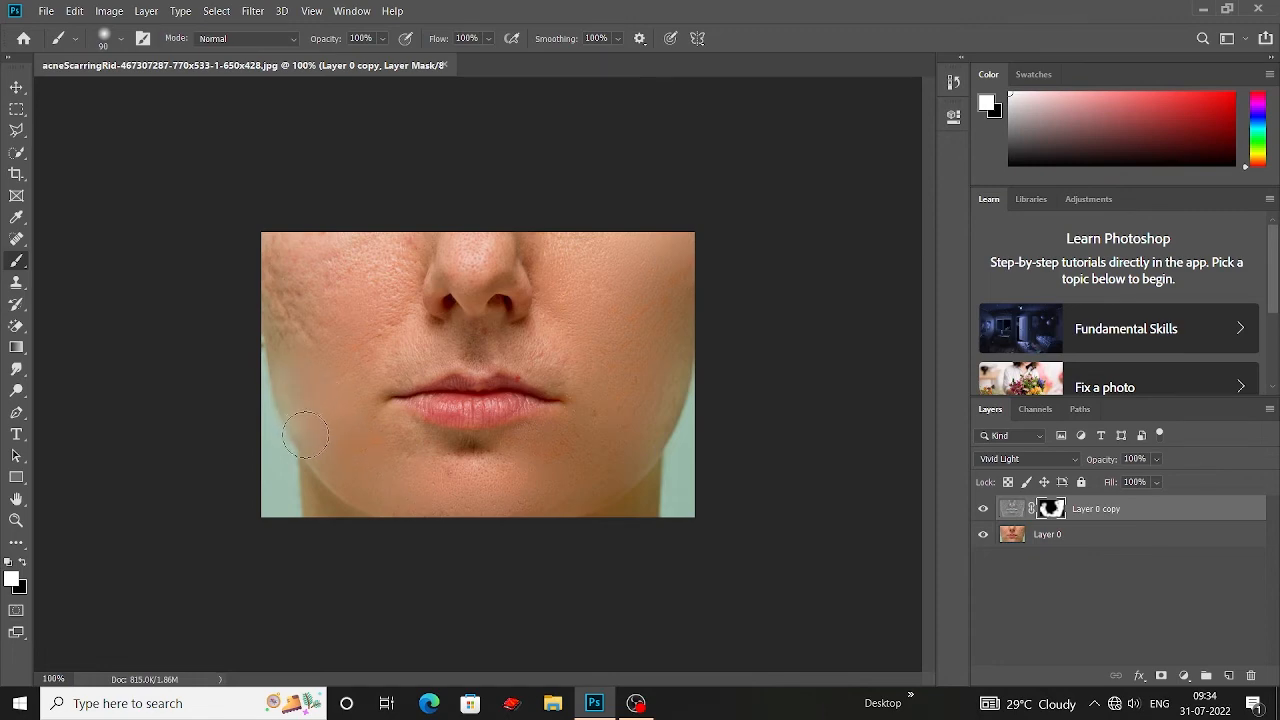
Step: Paint white on the layer mask over the remaining scarred skin of the image's left cheek and around the mouth corners
{"action": "mouse_move", "coordinate": [297, 307]}
{"action": "left_mouse_down"}
{"action": "mouse_move", "coordinate": [274, 221]}
{"action": "mouse_move", "coordinate": [320, 281]}
{"action": "mouse_move", "coordinate": [319, 262]}
{"action": "mouse_move", "coordinate": [344, 251]}
{"action": "mouse_move", "coordinate": [389, 252]}
{"action": "mouse_move", "coordinate": [393, 281]}
{"action": "mouse_move", "coordinate": [367, 310]}
{"action": "mouse_move", "coordinate": [328, 281]}
{"action": "mouse_move", "coordinate": [333, 328]}
{"action": "mouse_move", "coordinate": [370, 345]}
{"action": "left_mouse_up"}
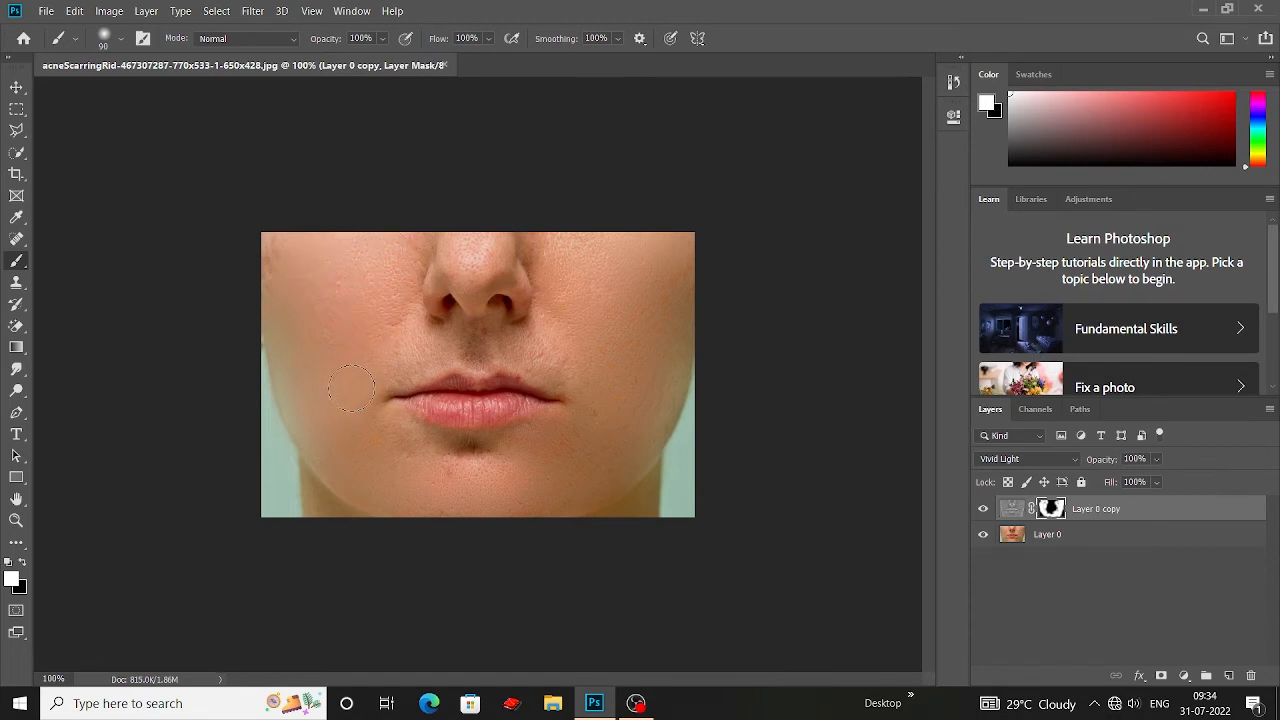
{"action": "left_click_drag", "start_coordinate": [352, 388], "coordinate": [351, 411]}
{"action": "mouse_move", "coordinate": [528, 343]}
{"action": "left_mouse_down"}
{"action": "mouse_move", "coordinate": [535, 369]}
{"action": "mouse_move", "coordinate": [557, 373]}
{"action": "left_mouse_up"}
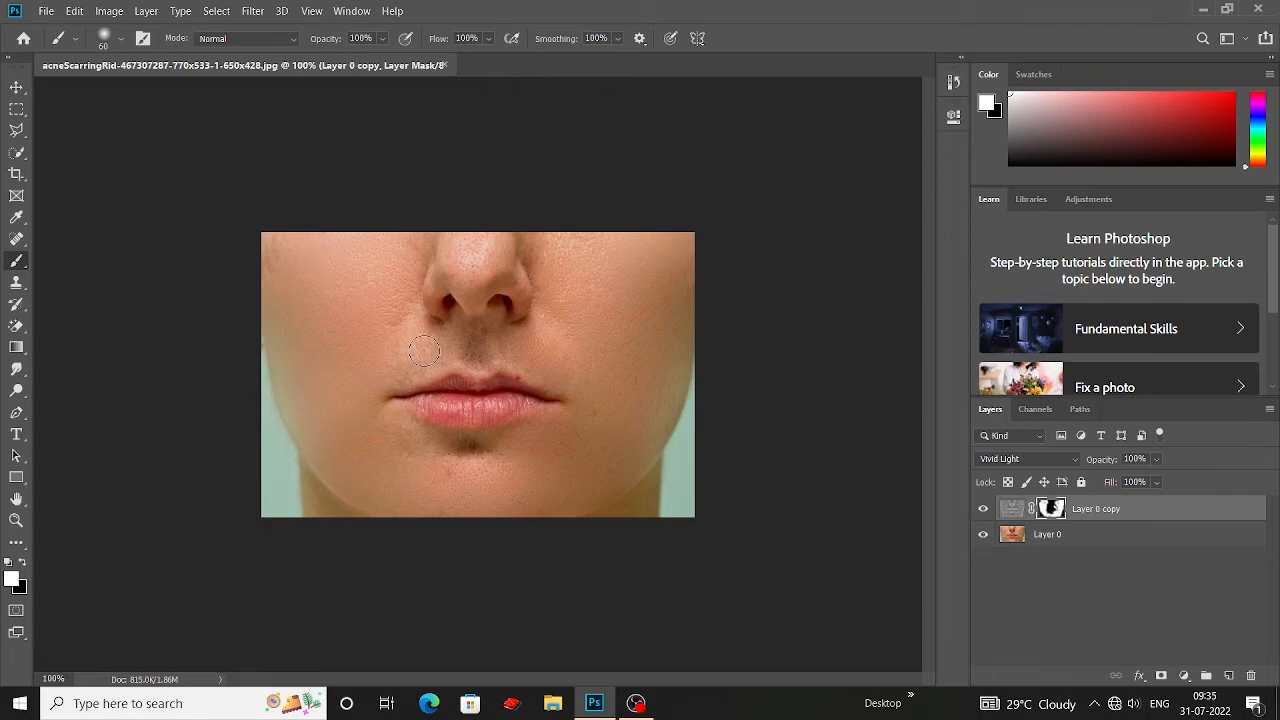
Step: Reduce the brush size to 30 px and paint white on the mask over the skin between the nose and upper lip
{"action": "key", "text": "bracketright"}
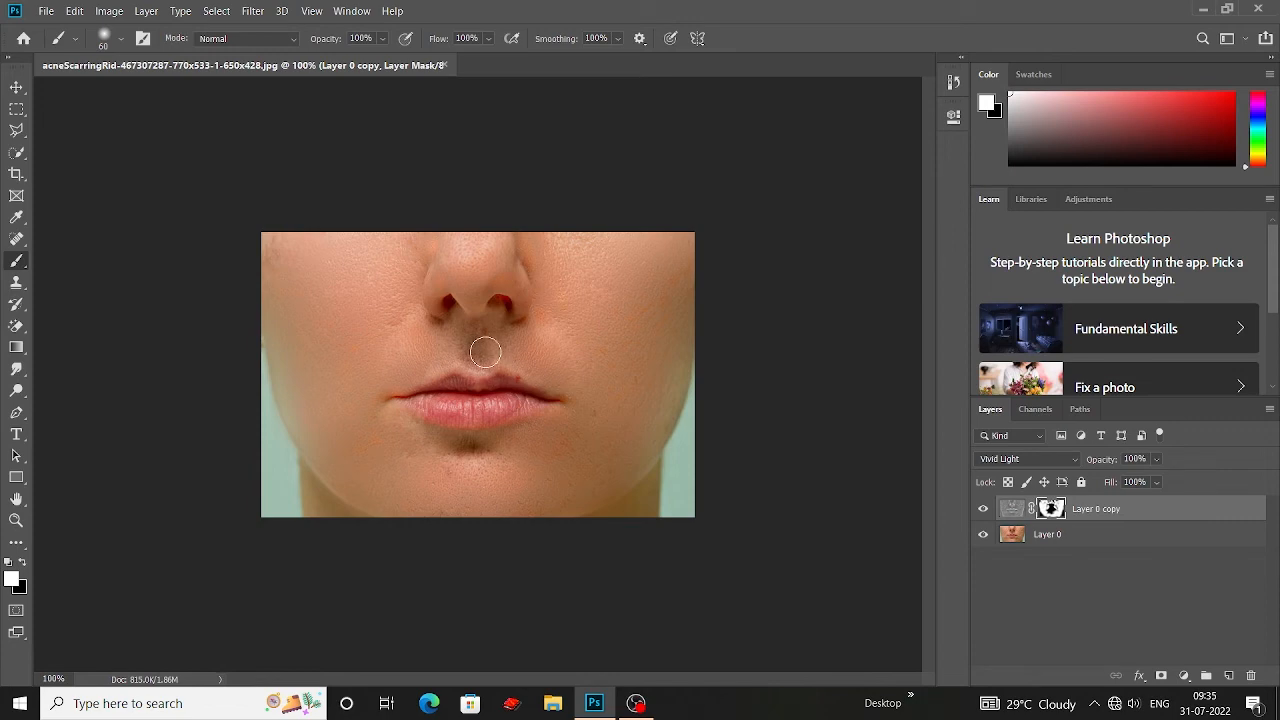
{"action": "key", "text": "bracketleft"}
{"action": "key", "text": "bracketleft"}
{"action": "key", "text": "bracketleft"}
{"action": "key", "text": "bracketleft"}
{"action": "mouse_move", "coordinate": [458, 342]}
{"action": "left_mouse_down"}
{"action": "mouse_move", "coordinate": [491, 335]}
{"action": "mouse_move", "coordinate": [501, 367]}
{"action": "left_mouse_up"}
Step: Lower the brush opacity to 13% and lightly paint the mask over the skin above the upper lip
{"action": "left_click", "coordinate": [383, 40]}
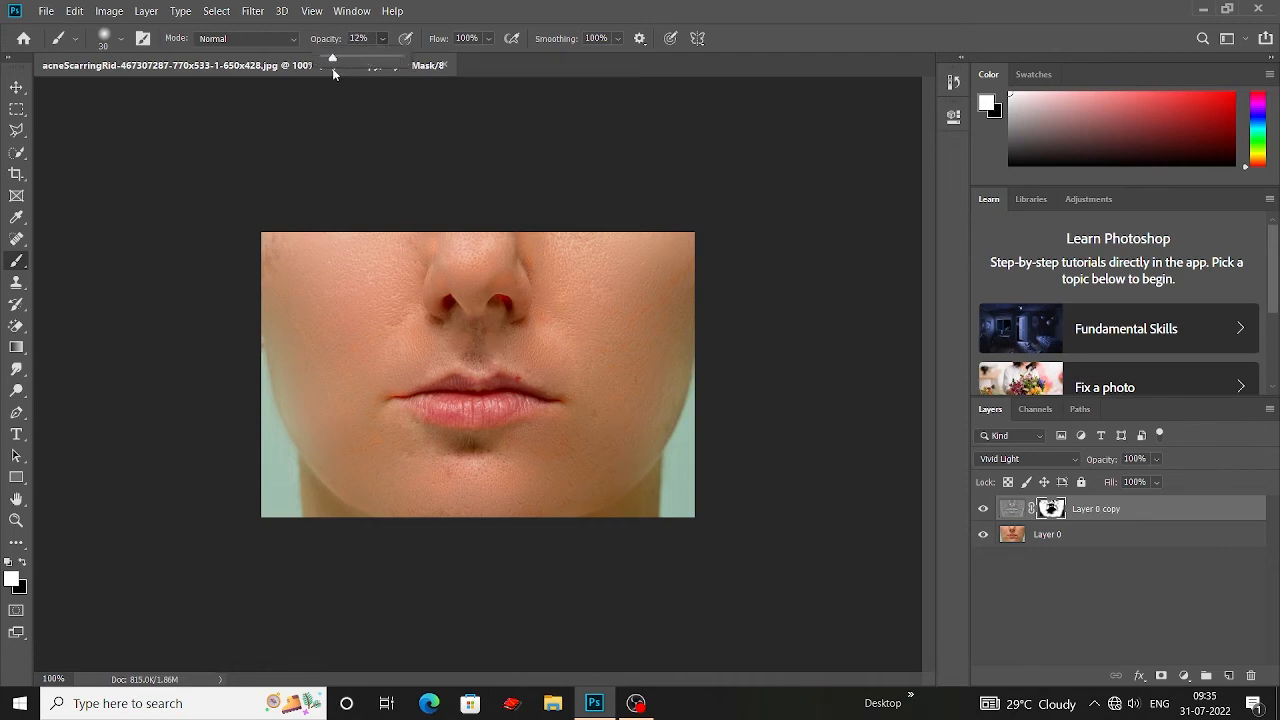
{"action": "left_click_drag", "start_coordinate": [333, 73], "coordinate": [334, 73]}
{"action": "mouse_move", "coordinate": [471, 334]}
{"action": "left_mouse_down"}
{"action": "mouse_move", "coordinate": [485, 367]}
{"action": "mouse_move", "coordinate": [479, 352]}
{"action": "mouse_move", "coordinate": [464, 367]}
{"action": "mouse_move", "coordinate": [478, 340]}
{"action": "mouse_move", "coordinate": [463, 371]}
{"action": "mouse_move", "coordinate": [444, 364]}
{"action": "mouse_move", "coordinate": [474, 355]}
{"action": "mouse_move", "coordinate": [481, 371]}
{"action": "mouse_move", "coordinate": [487, 305]}
{"action": "mouse_move", "coordinate": [482, 353]}
{"action": "mouse_move", "coordinate": [480, 338]}
{"action": "mouse_move", "coordinate": [458, 364]}
{"action": "mouse_move", "coordinate": [469, 321]}
{"action": "mouse_move", "coordinate": [487, 379]}
{"action": "mouse_move", "coordinate": [522, 366]}
{"action": "left_mouse_up"}
Step: Enlarge the brush to 100 px and softly paint the mask from the right mouth corner up across the cheek
{"action": "key", "text": "bracketright"}
{"action": "key", "text": "bracketright"}
{"action": "key", "text": "bracketright"}
{"action": "key", "text": "bracketright"}
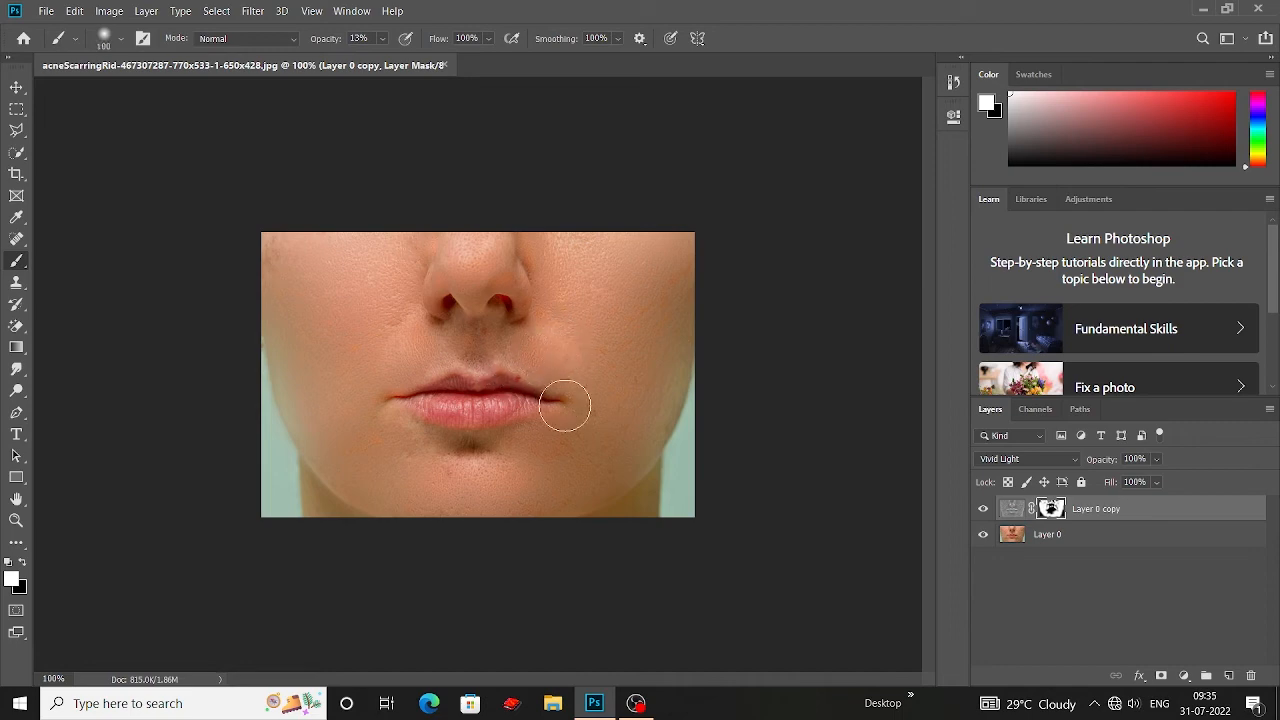
{"action": "mouse_move", "coordinate": [565, 405]}
{"action": "left_mouse_down"}
{"action": "mouse_move", "coordinate": [599, 424]}
{"action": "mouse_move", "coordinate": [593, 357]}
{"action": "mouse_move", "coordinate": [611, 383]}
{"action": "mouse_move", "coordinate": [658, 316]}
{"action": "left_mouse_up"}
Step: Set the brush opacity back to 100% and the brush size to 90 px
{"action": "key", "text": "bracketright"}
{"action": "left_click", "coordinate": [384, 38]}
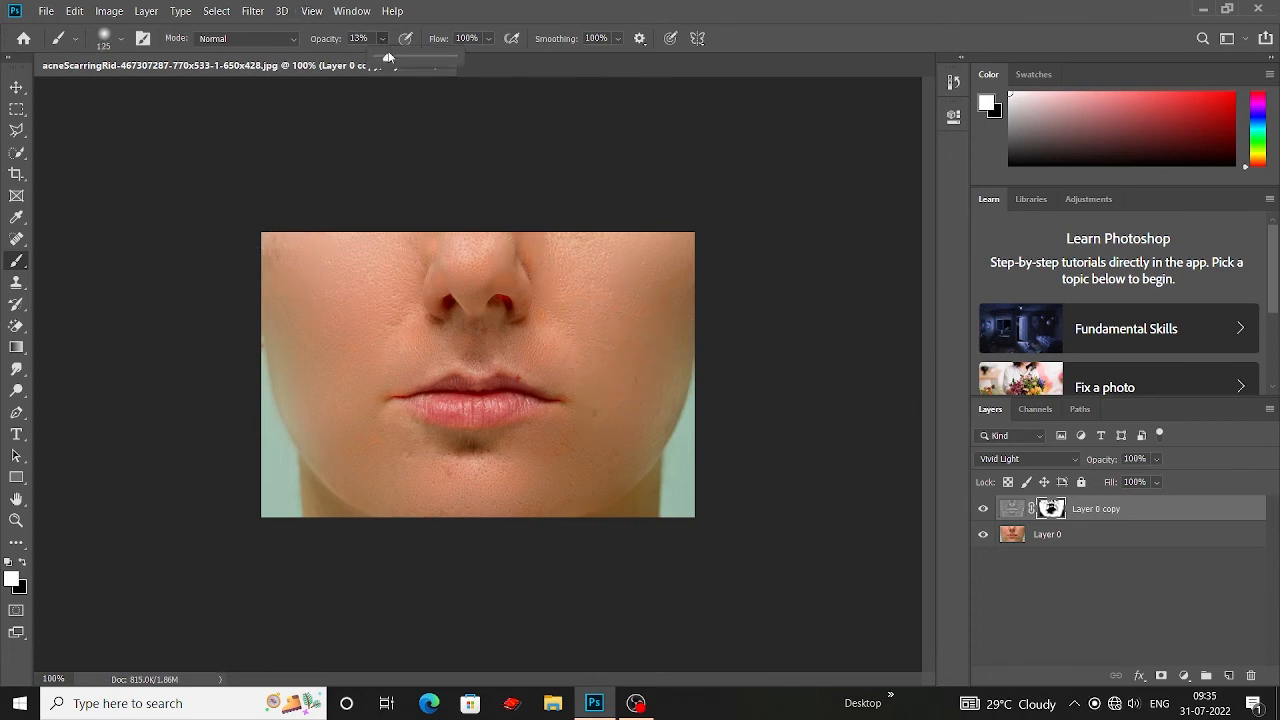
{"action": "left_click_drag", "start_coordinate": [387, 58], "coordinate": [534, 77]}
{"action": "left_click_drag", "start_coordinate": [254, 257], "coordinate": [251, 220]}
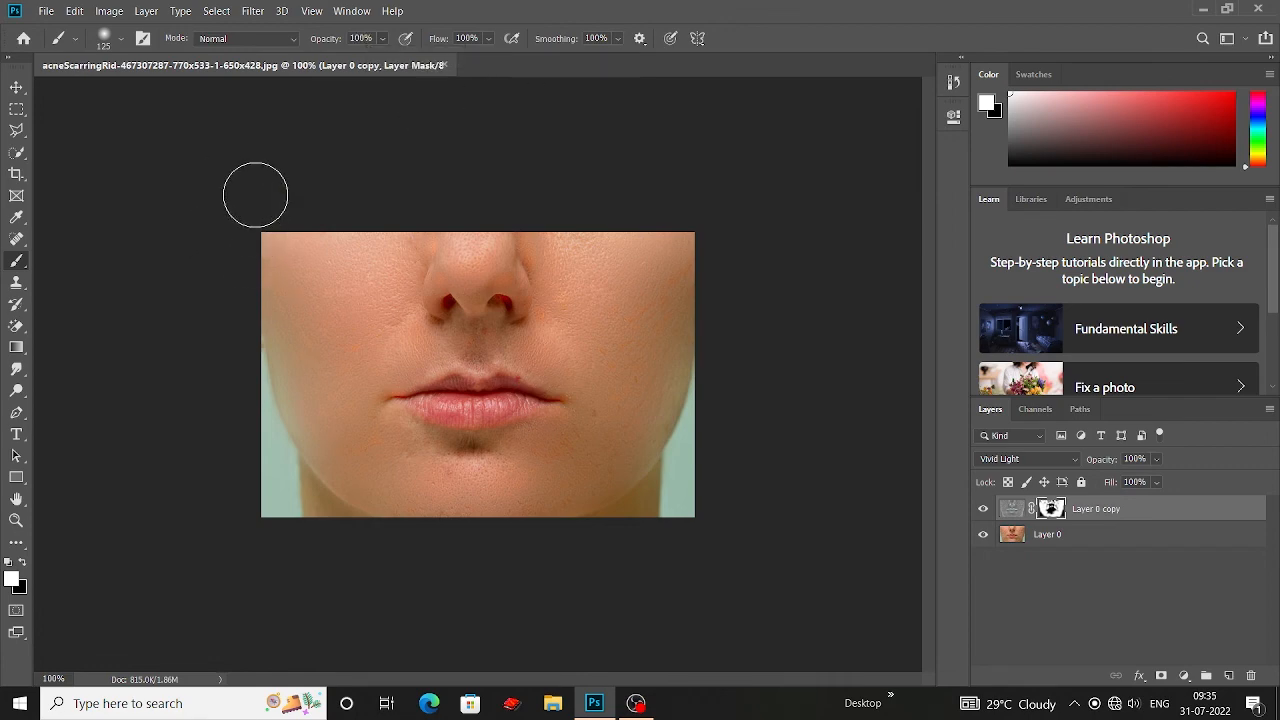
{"action": "key", "text": "bracketleft"}
{"action": "key", "text": "bracketleft"}
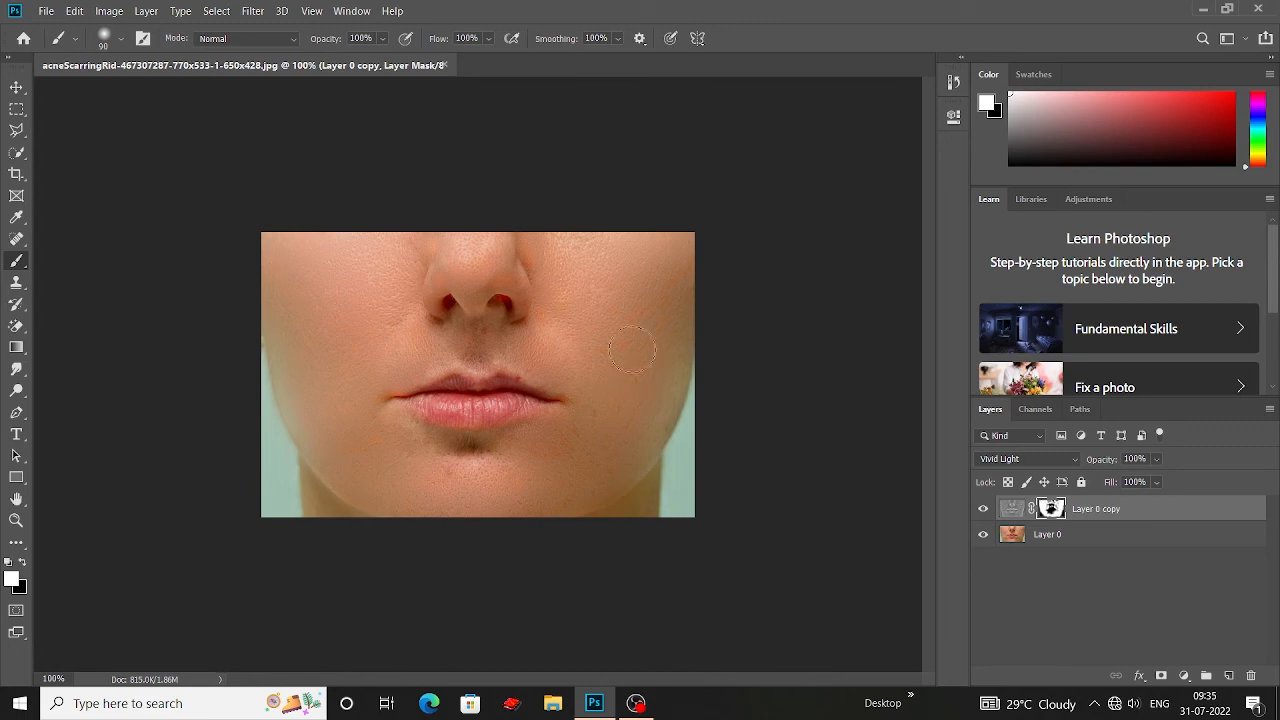
Step: Toggle the visibility of Layer 0 copy repeatedly to compare the skin before and after smoothing, leaving the layer shown
{"action": "left_click", "coordinate": [984, 509]}
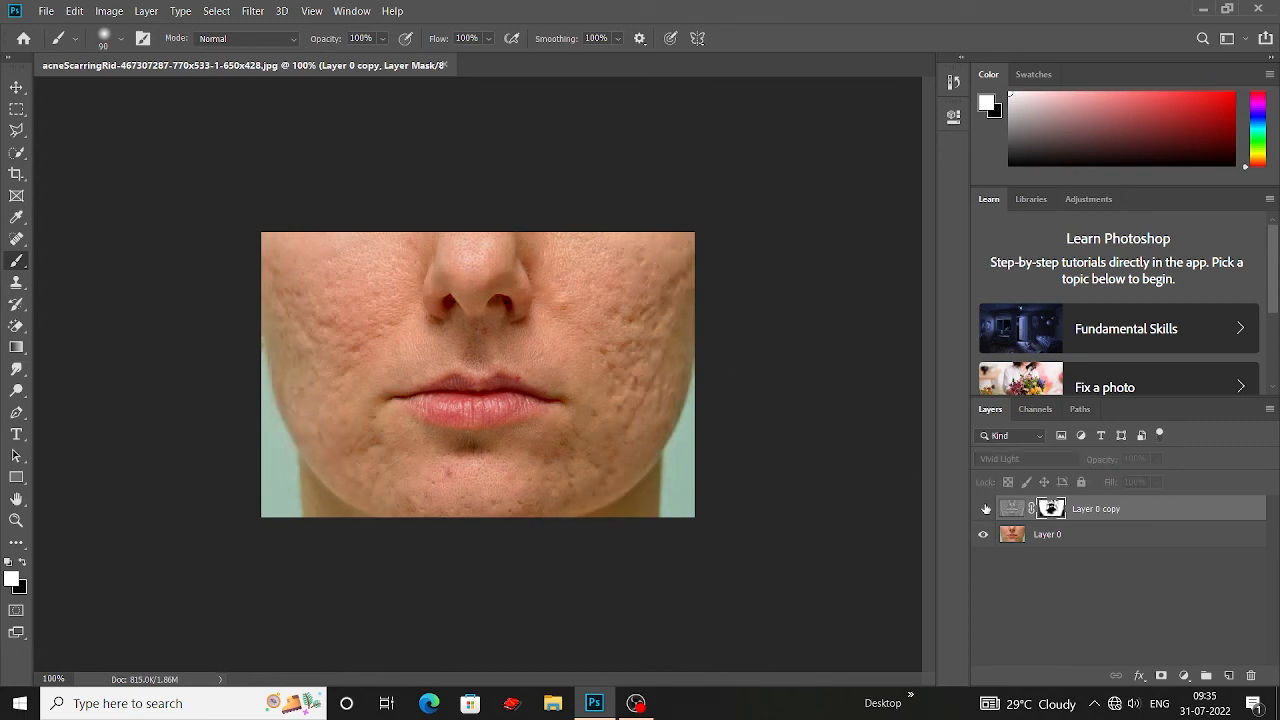
{"action": "left_click", "coordinate": [984, 509]}
{"action": "left_click", "coordinate": [984, 509]}
{"action": "left_click", "coordinate": [984, 509]}
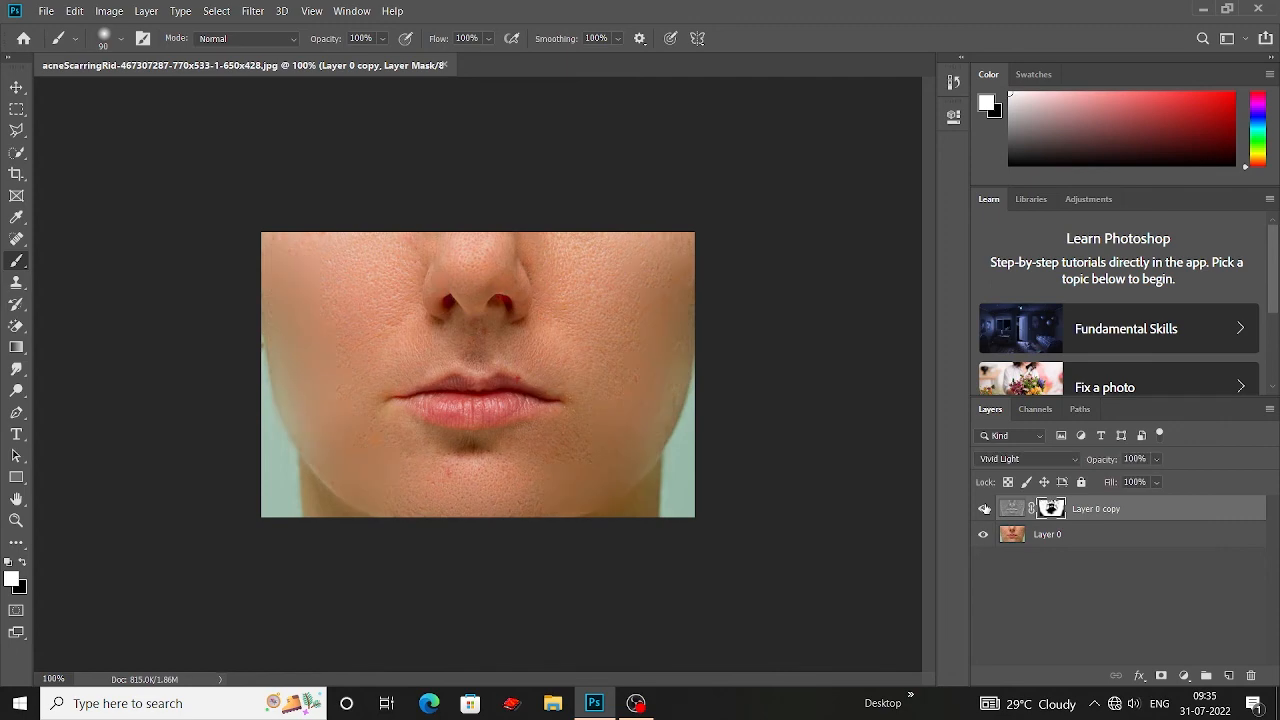
{"action": "left_click", "coordinate": [984, 509]}
{"action": "left_click", "coordinate": [984, 509]}
{"action": "left_click", "coordinate": [986, 510]}
{"action": "left_click", "coordinate": [985, 510]}
{"action": "left_click", "coordinate": [985, 510]}
{"action": "left_click", "coordinate": [985, 510]}
Step: Switch to the Move tool and deselect all layers
{"action": "left_click", "coordinate": [16, 88]}
{"action": "left_click", "coordinate": [115, 157]}
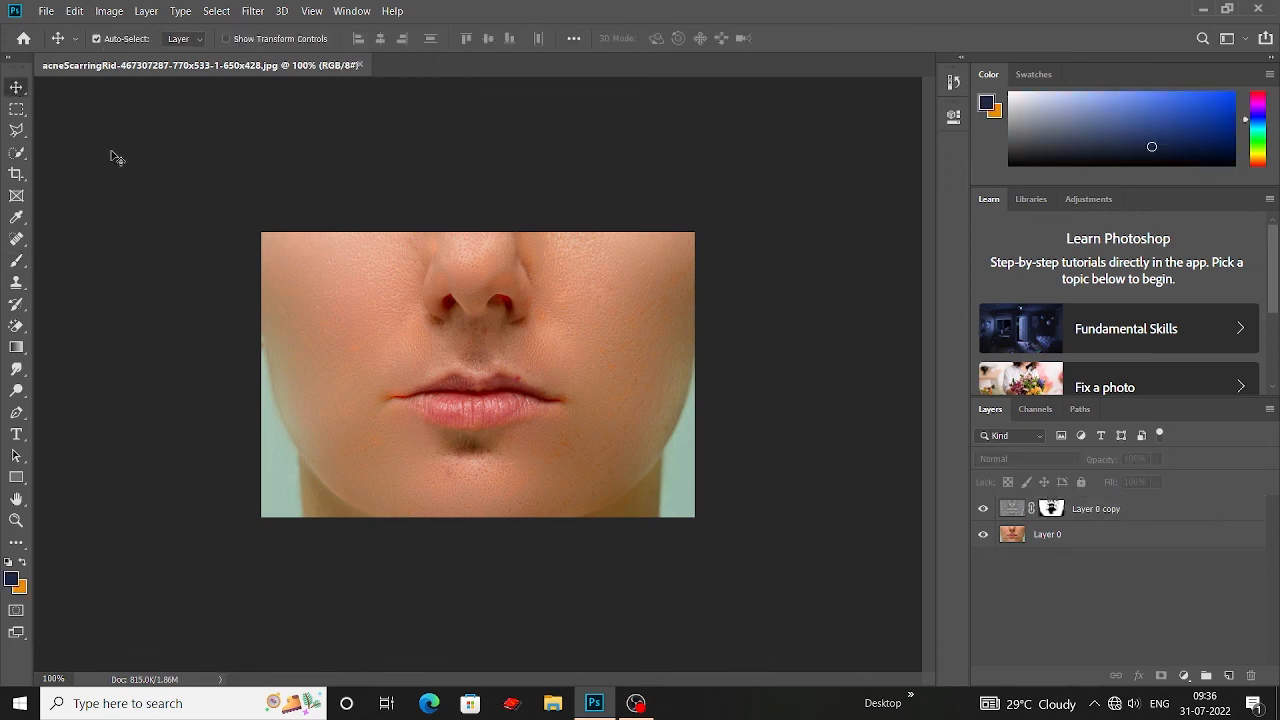